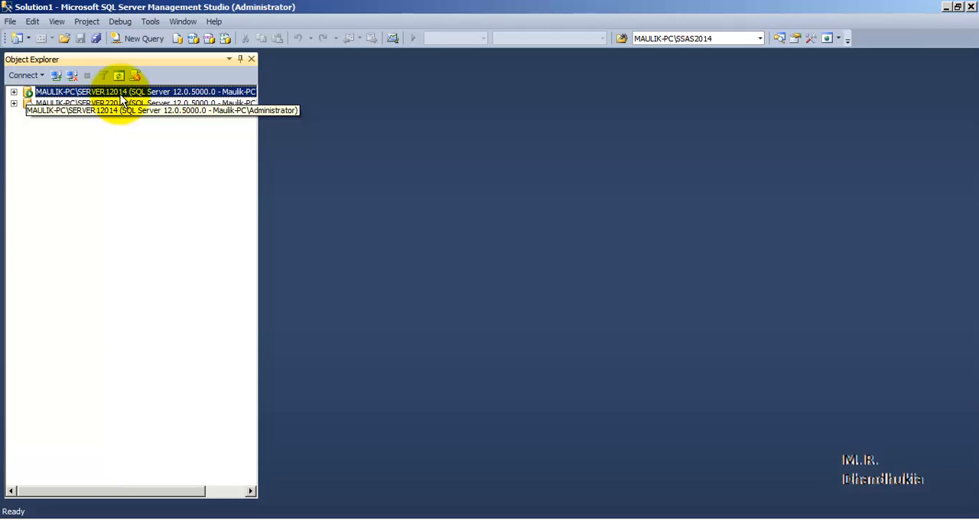
- Start configuring distribution for the SERVER12014 instance, keeping that server as its own Distributor
left_click(13, 91)
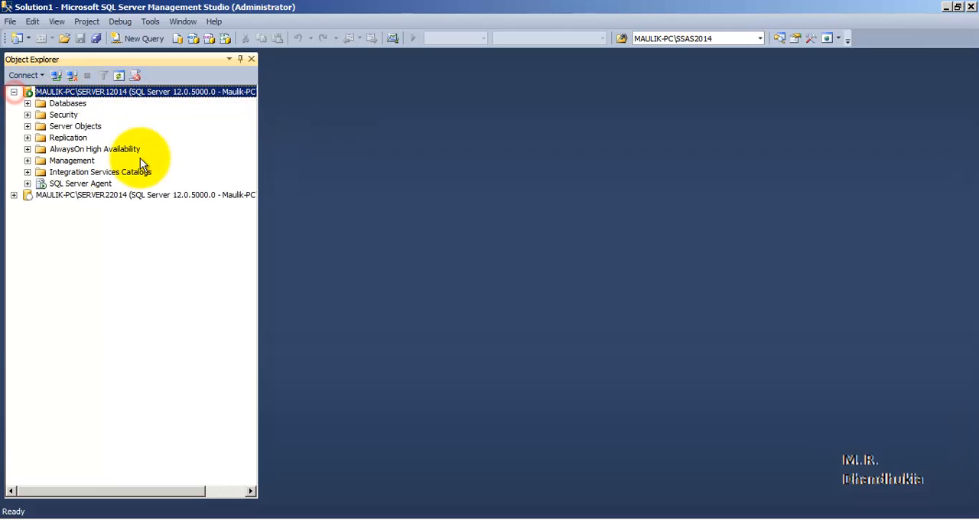
right_click(67, 138)
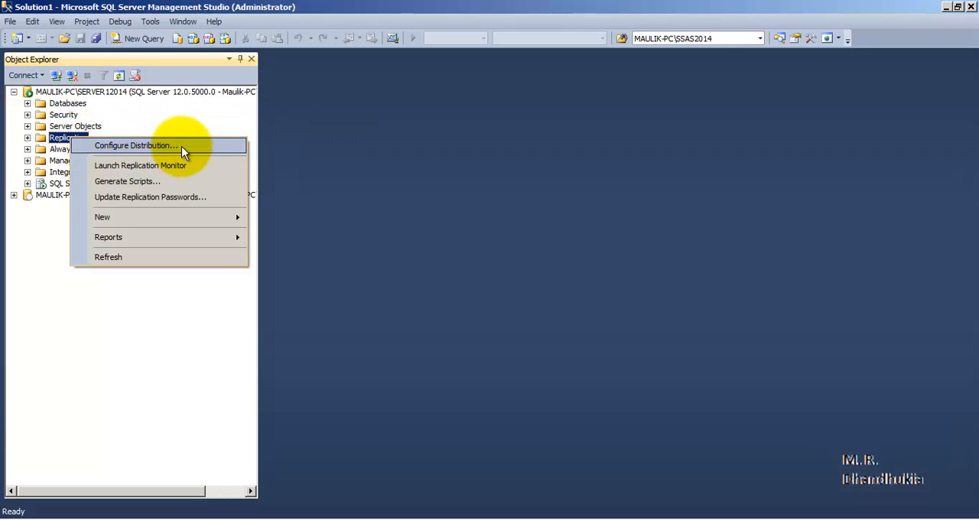
left_click(182, 146)
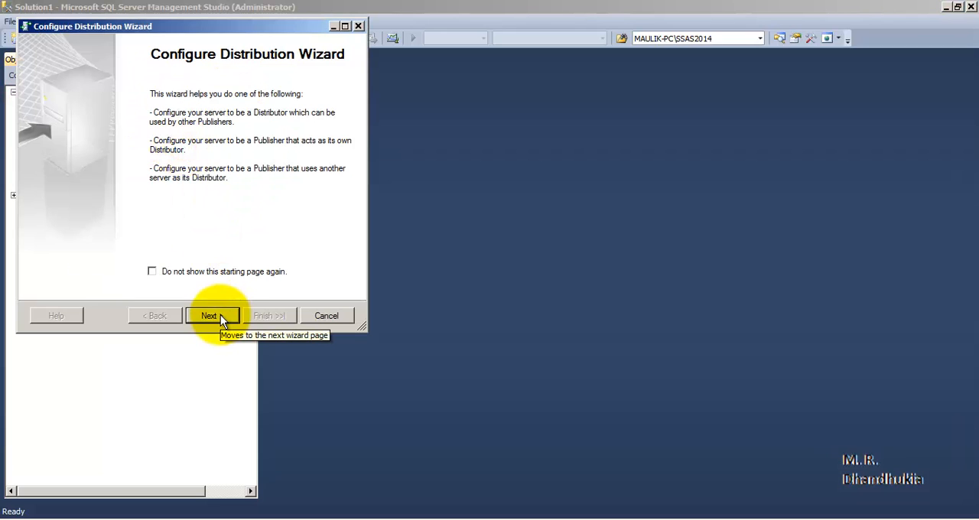
left_click(220, 314)
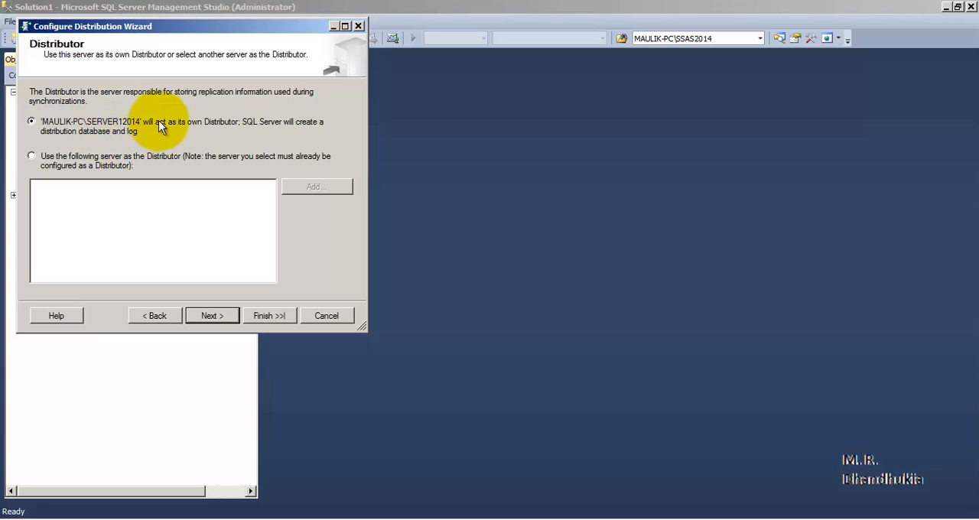
left_click_drag(144, 29, 445, 52)
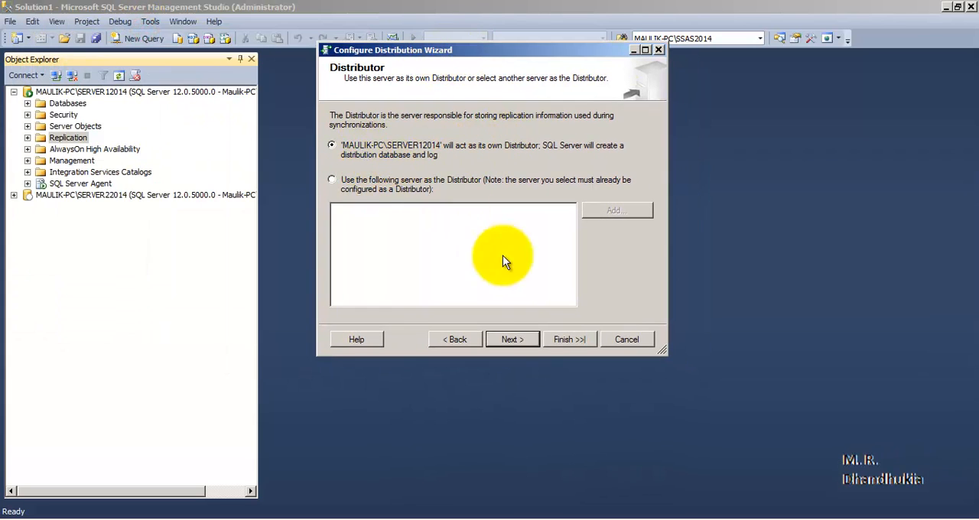
left_click(535, 337)
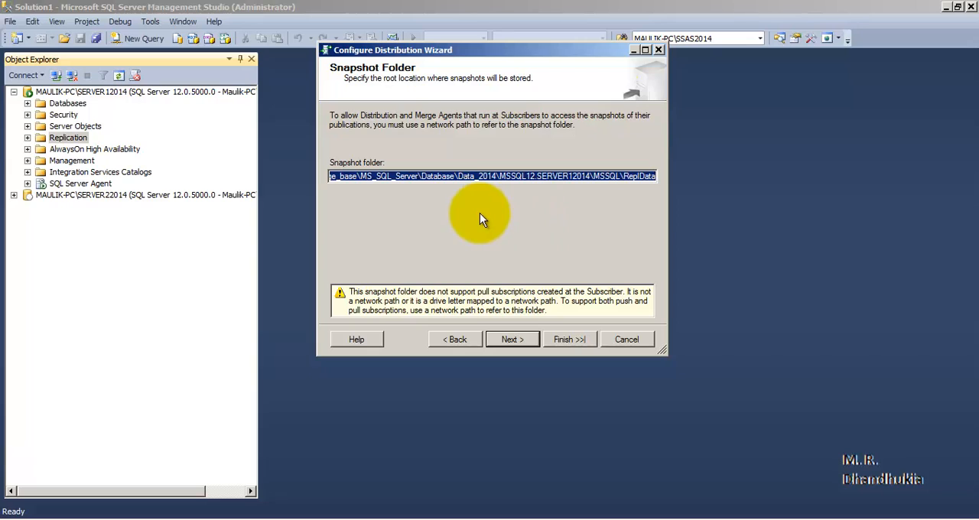
- Review the full snapshot folder path and accept the default ReplData location
left_click(432, 178)
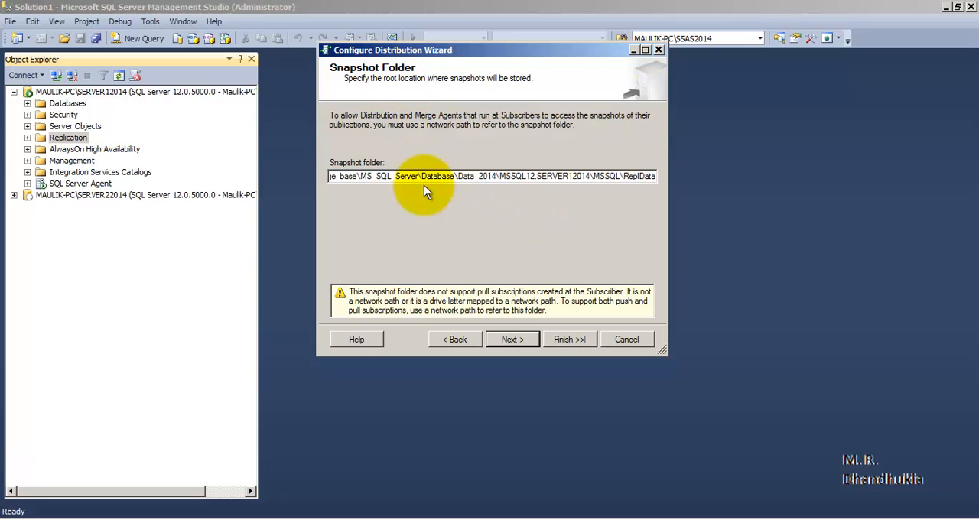
left_click_drag(439, 177, 307, 181)
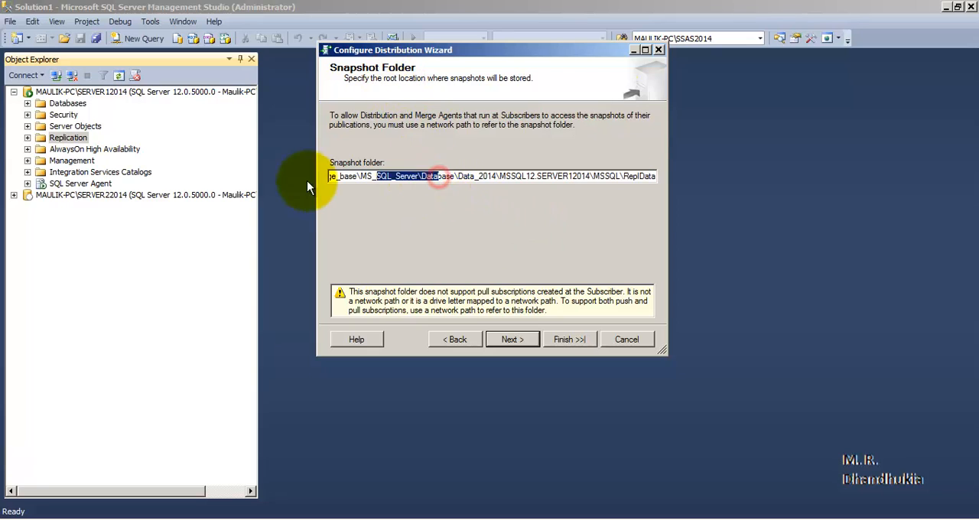
left_click(484, 176)
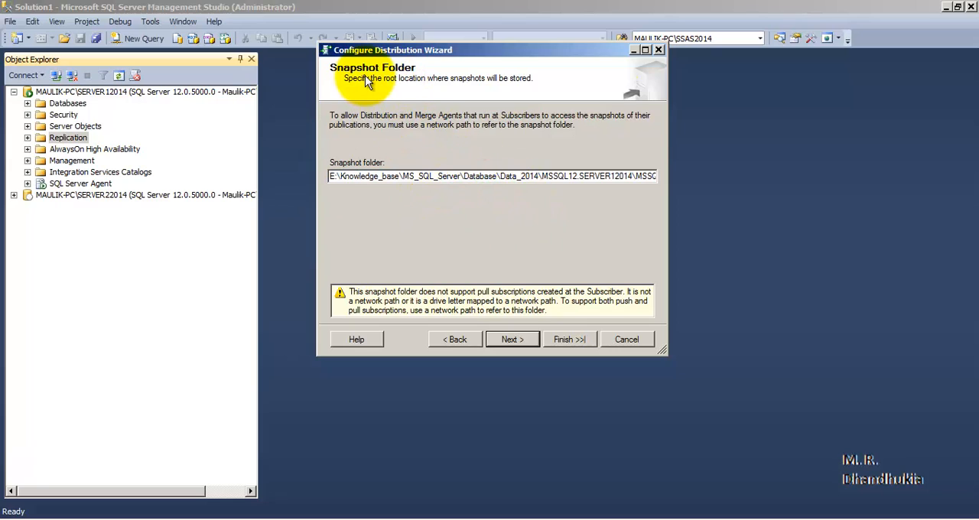
left_click(512, 339)
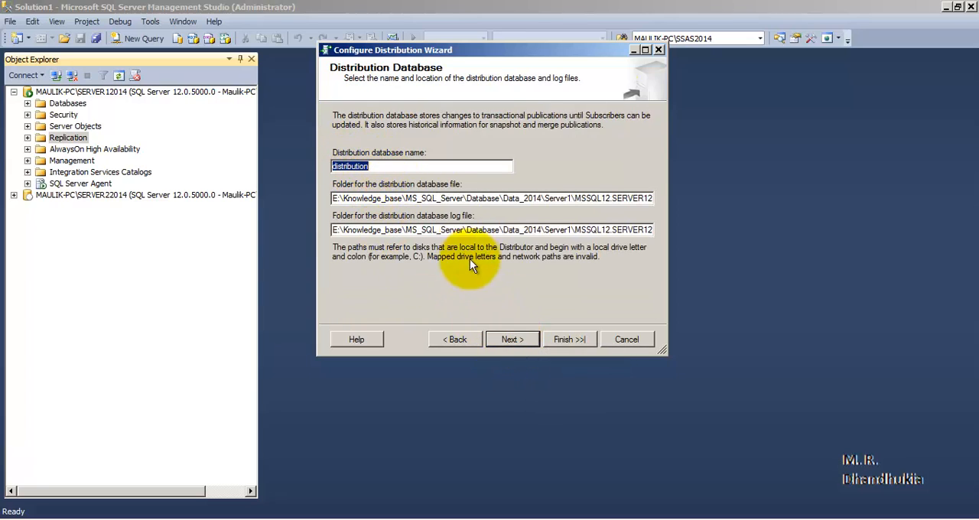
- Accept the default distribution database, SERVER12014 as publisher and the Configure distribution action, and complete the distribution setup
left_click(517, 337)
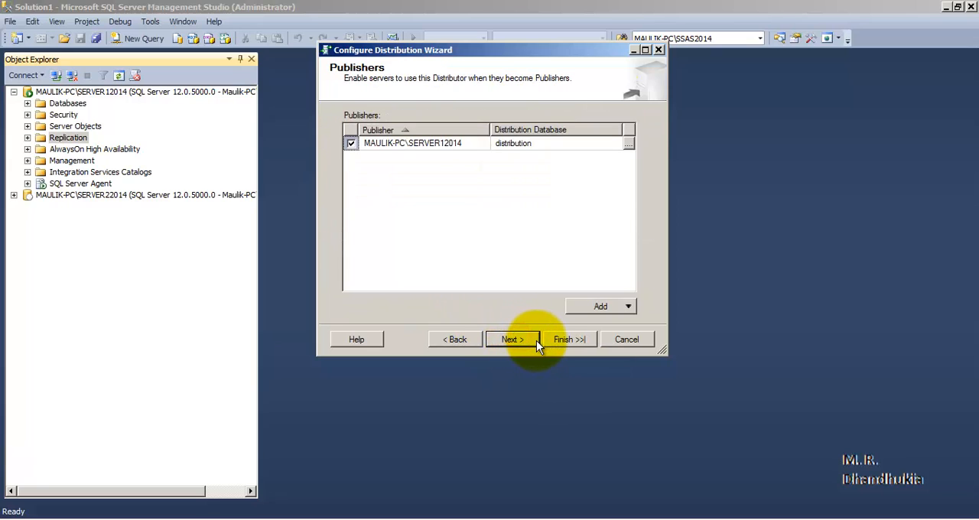
left_click(523, 347)
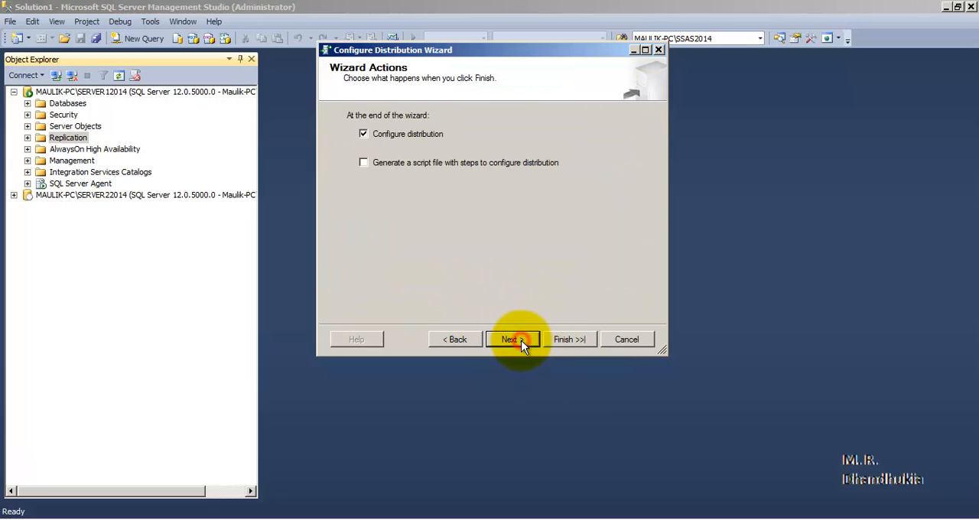
left_click(523, 344)
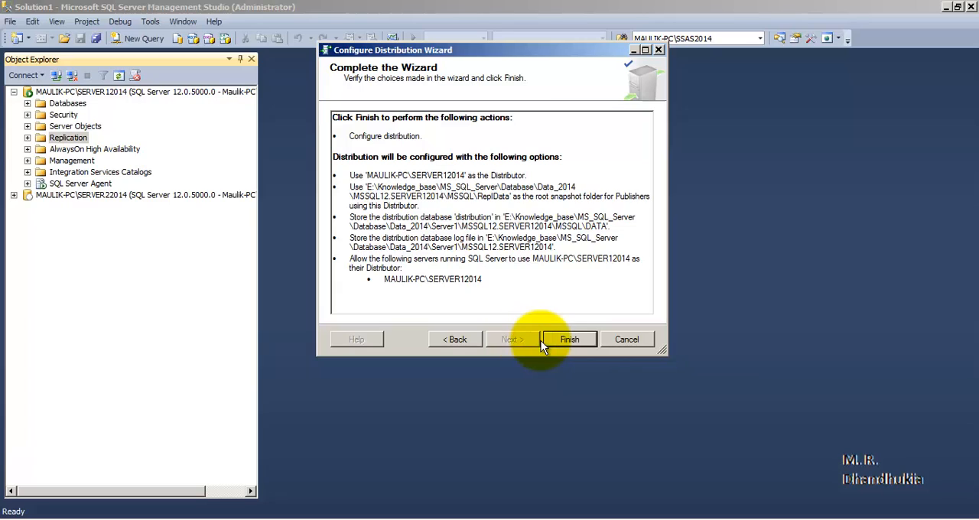
left_click(570, 339)
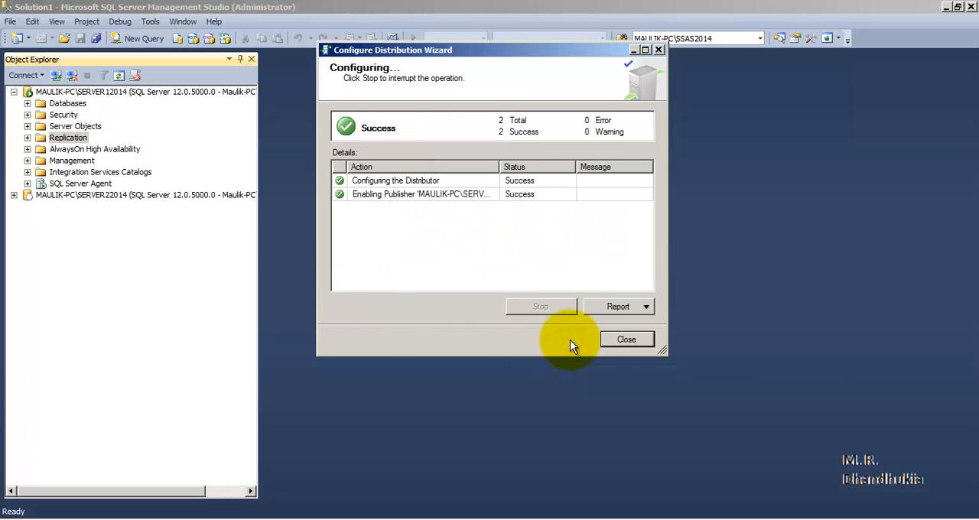
left_click(620, 336)
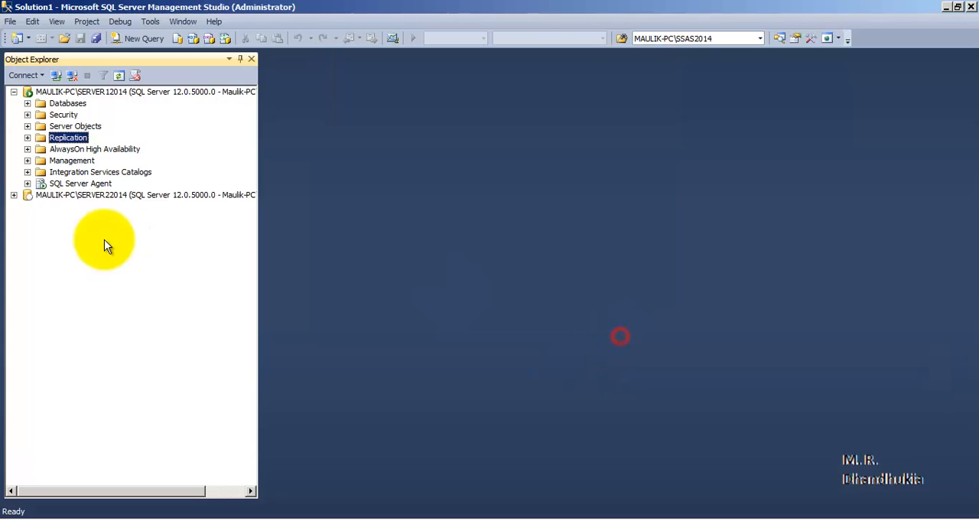
- Check the system databases of SERVER12014 for the distribution database
left_click(28, 103)
left_click(41, 115)
left_click(92, 125)
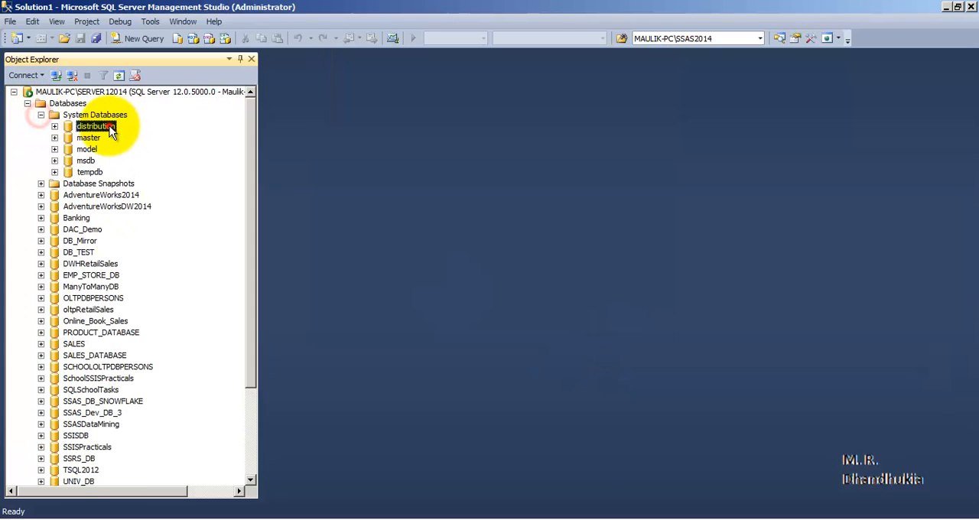
left_click(40, 114)
left_click(27, 103)
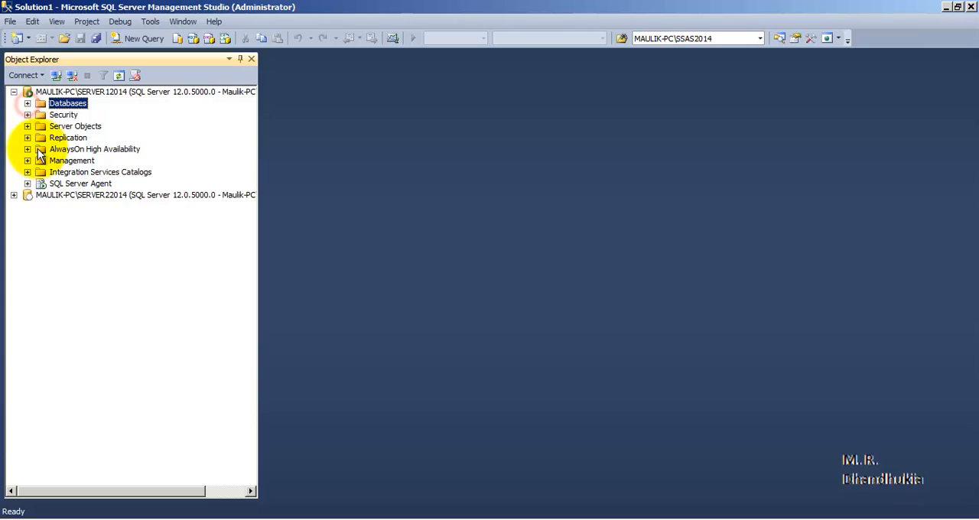
- Start a new local publication on SERVER12014 using the DB_TEST database and the Transactional publication type
left_click(77, 137)
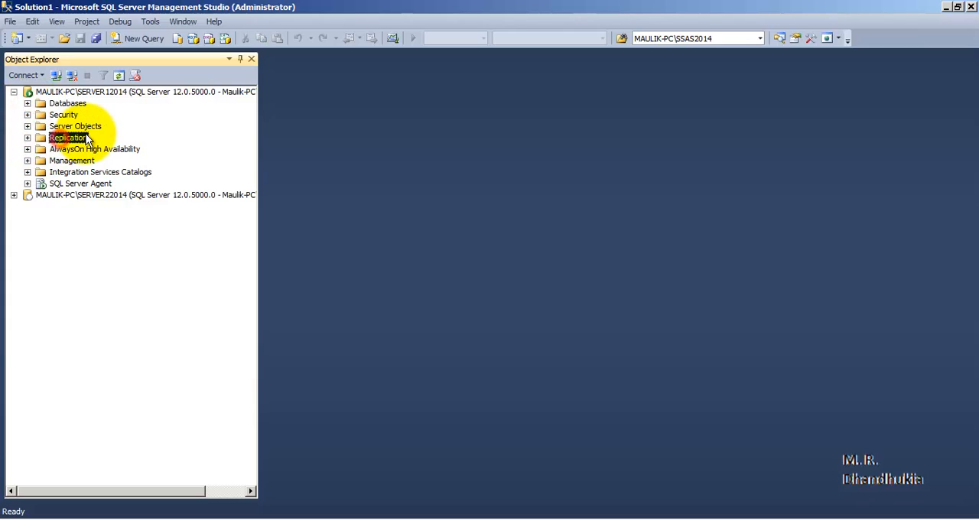
left_click(28, 138)
right_click(121, 150)
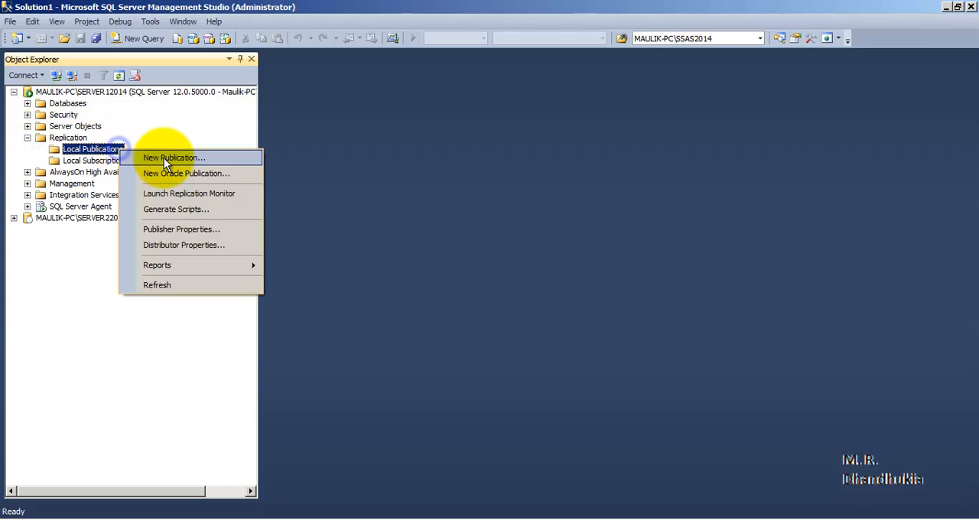
left_click(166, 157)
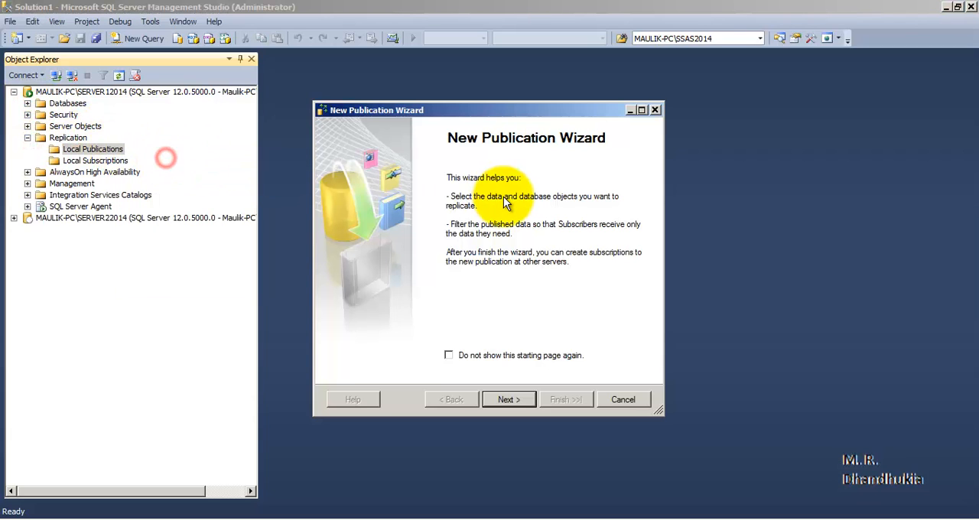
left_click(527, 398)
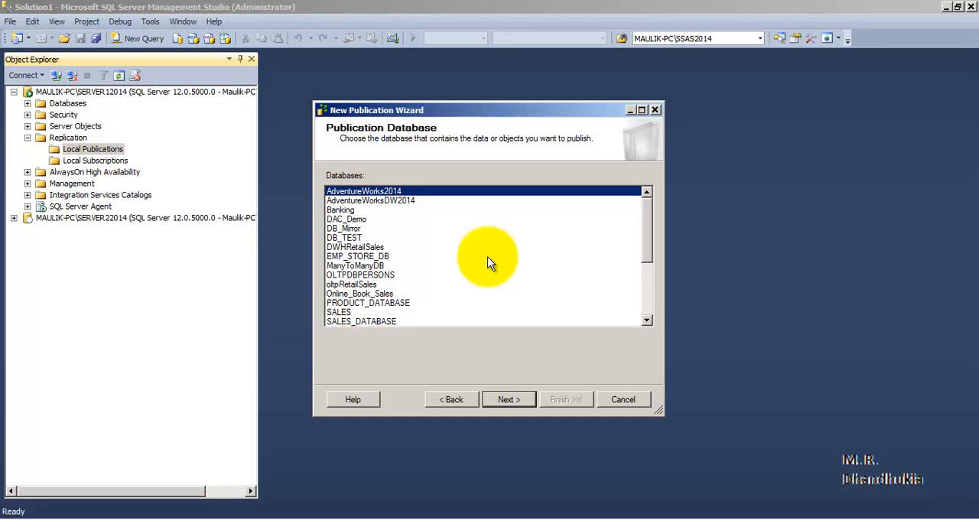
left_click(350, 238)
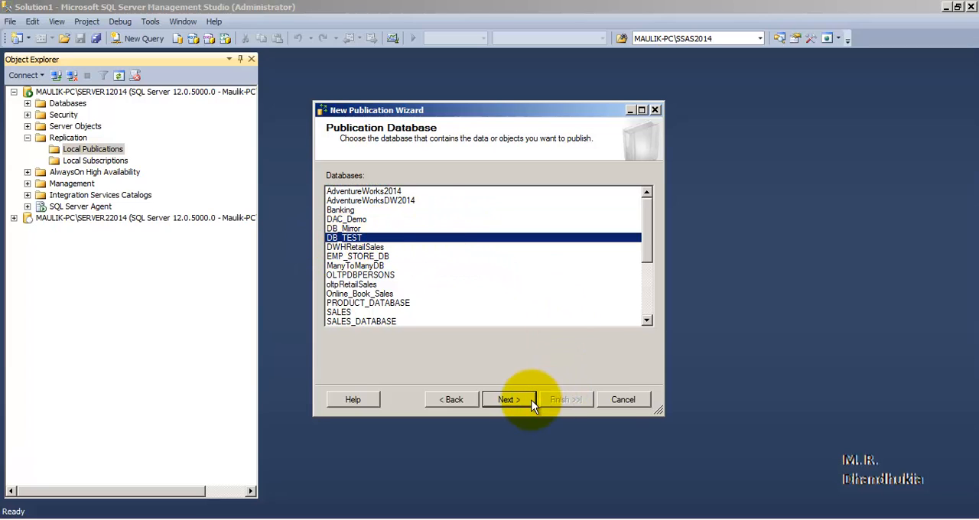
left_click(507, 399)
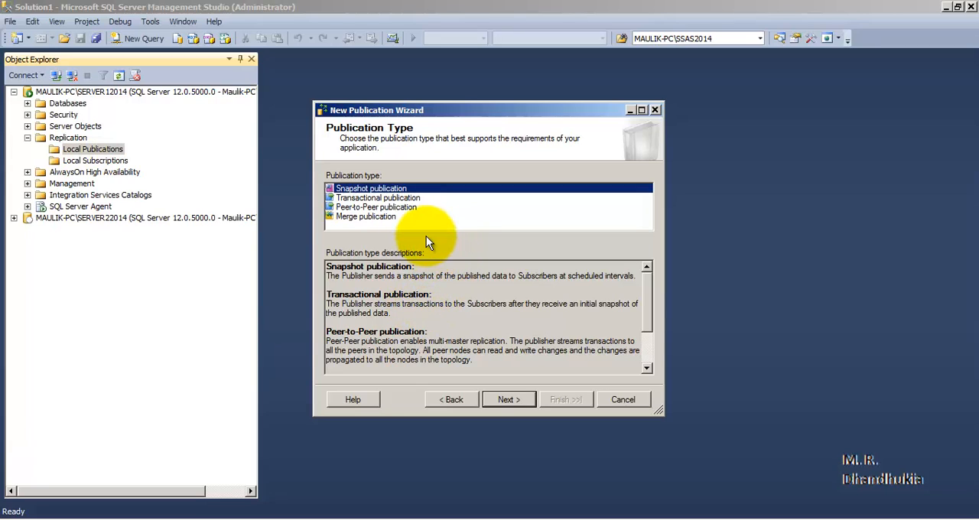
left_click(413, 198)
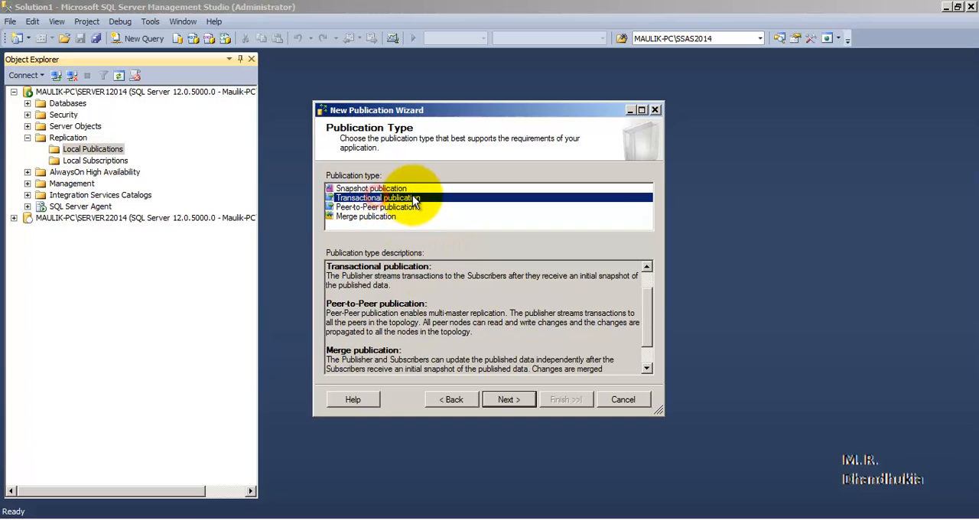
left_click(504, 401)
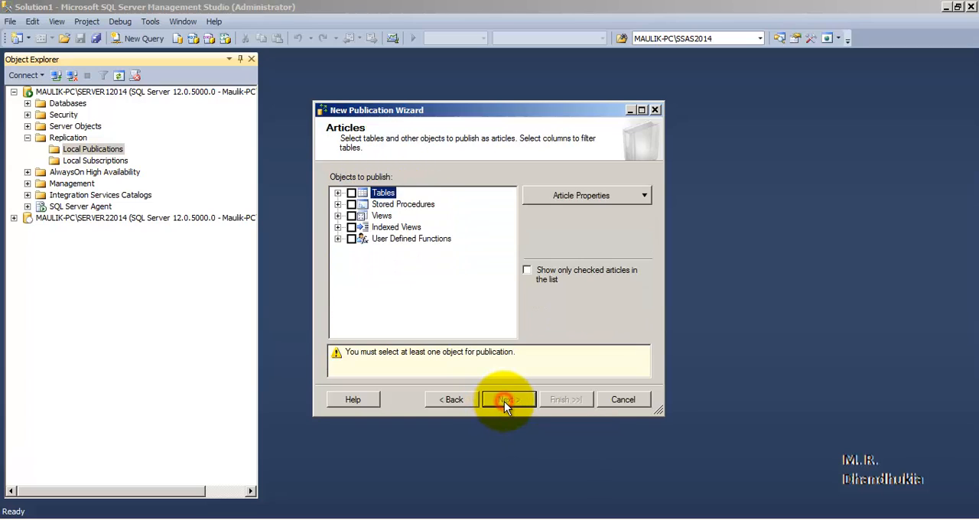
- Select all publishable tables as articles and expand the table list to review the individual tables
left_click(351, 193)
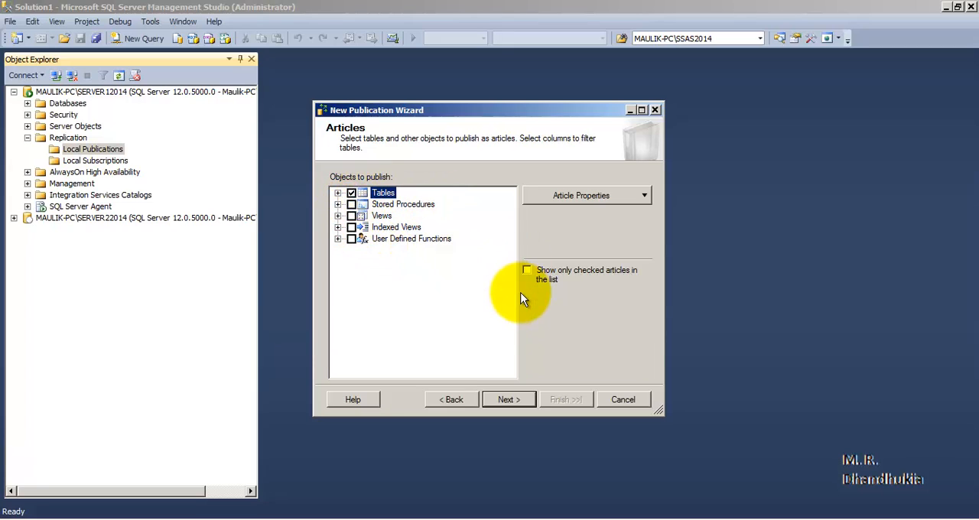
left_click(338, 194)
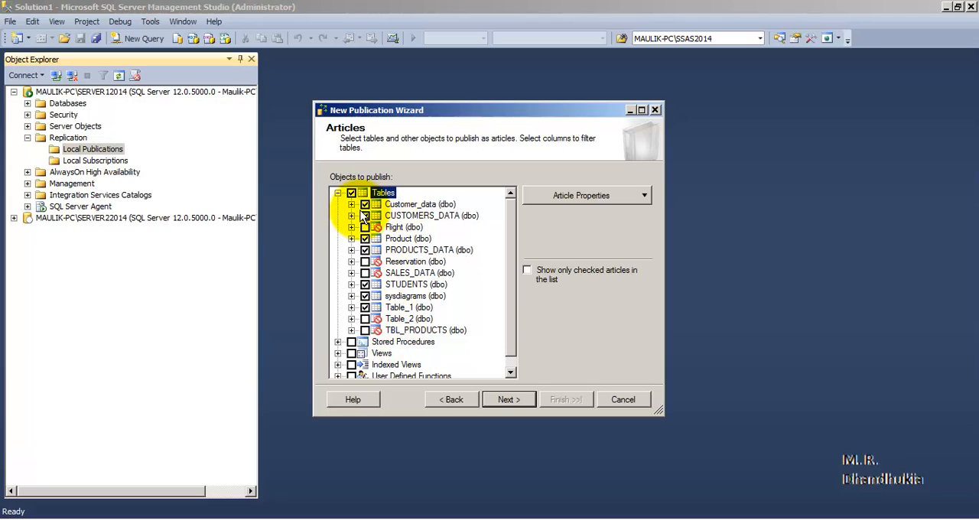
left_click(365, 216)
left_click(365, 227)
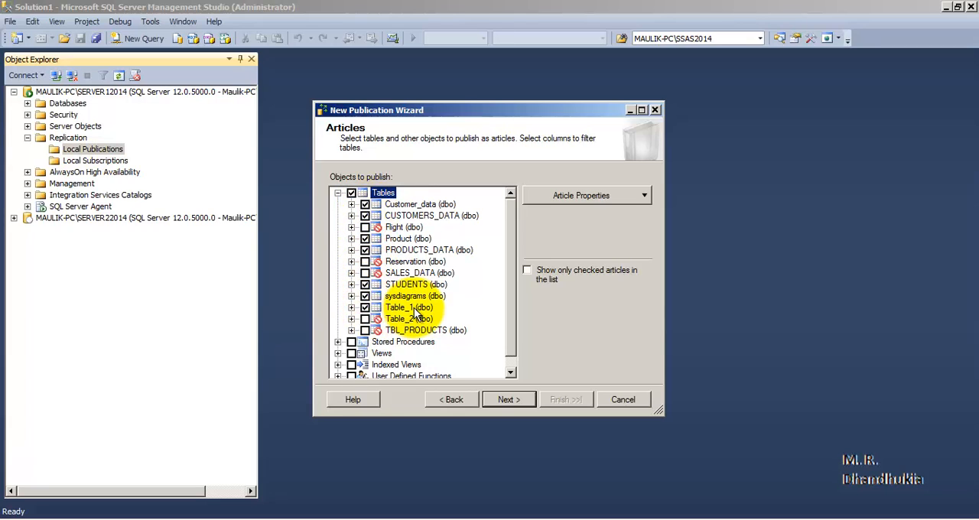
- Examine the properties for all table articles, including the settings copied to the Subscriber, without changing them
left_click(641, 196)
left_click(634, 213)
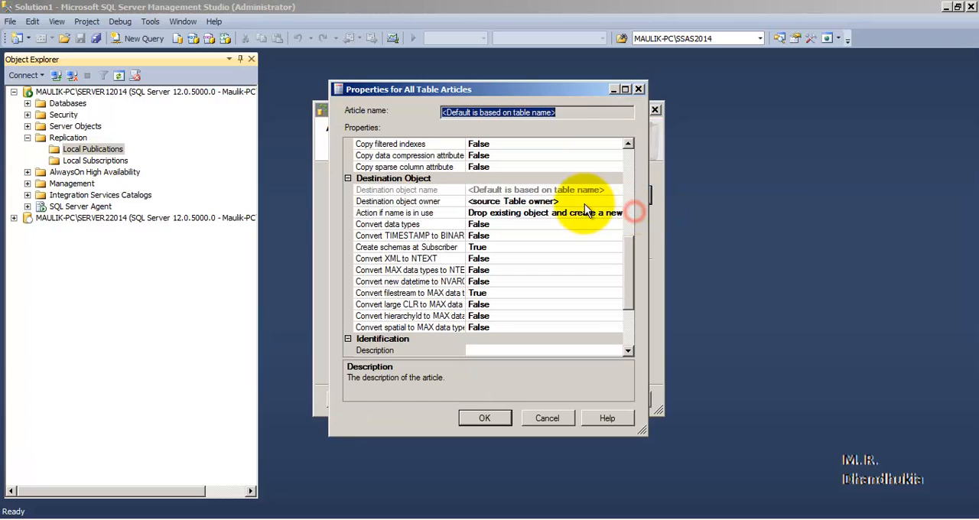
left_click_drag(629, 270, 634, 175)
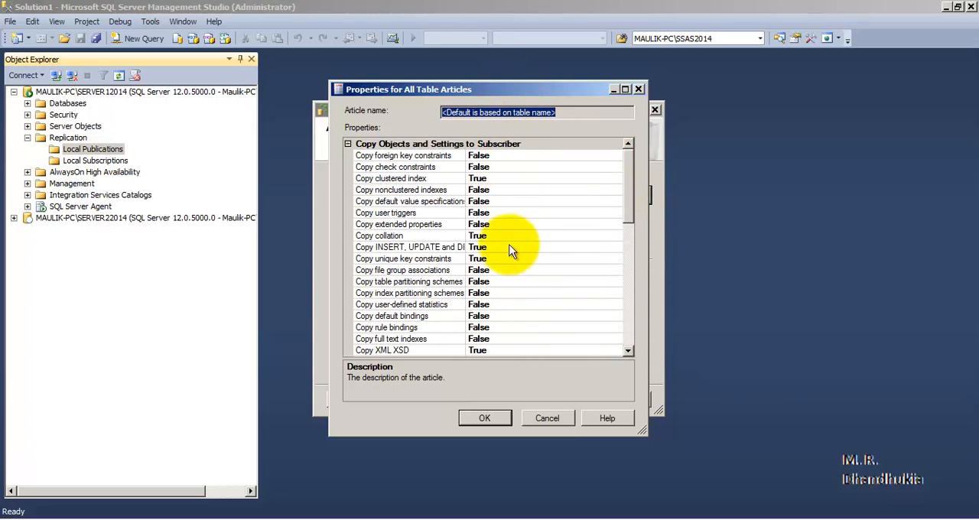
left_click(640, 89)
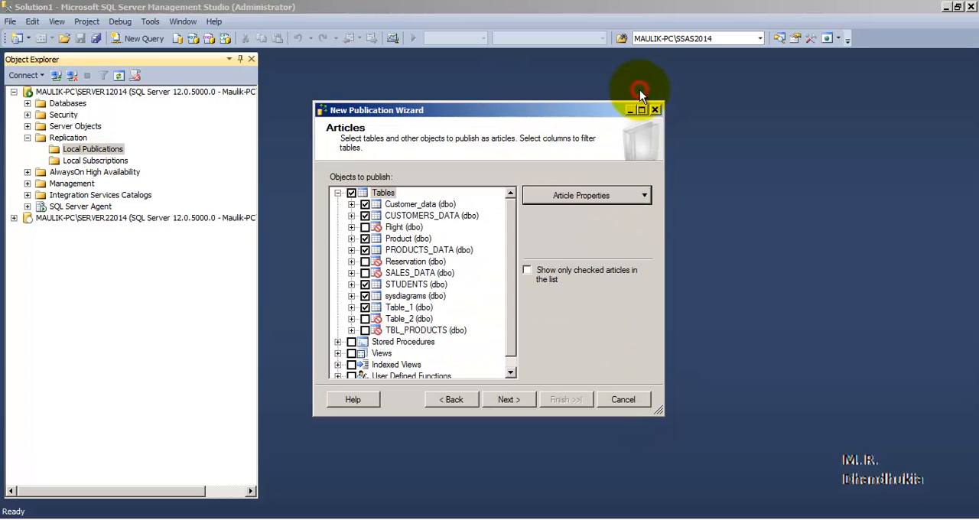
- Leave table rows unfiltered and set the Snapshot Agent to create a snapshot immediately and keep it available to initialize subscriptions
left_click(508, 399)
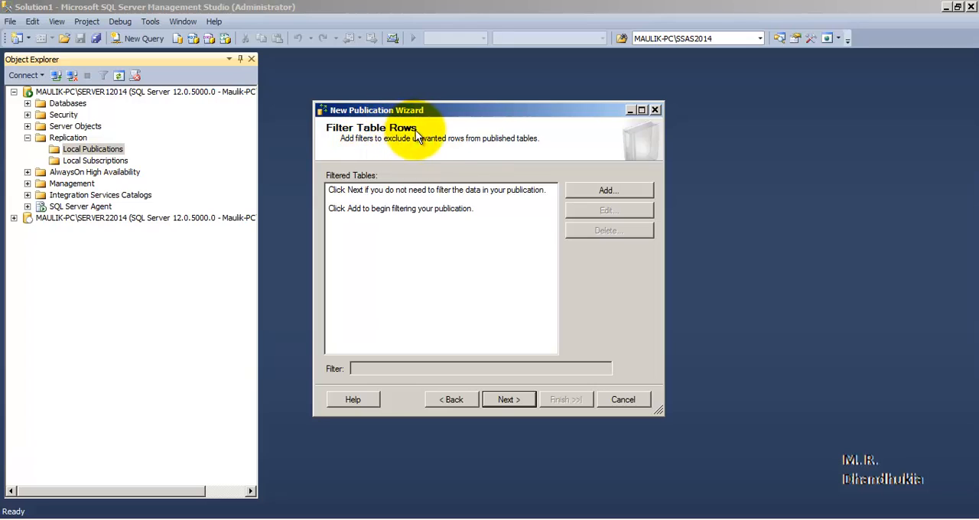
left_click(509, 399)
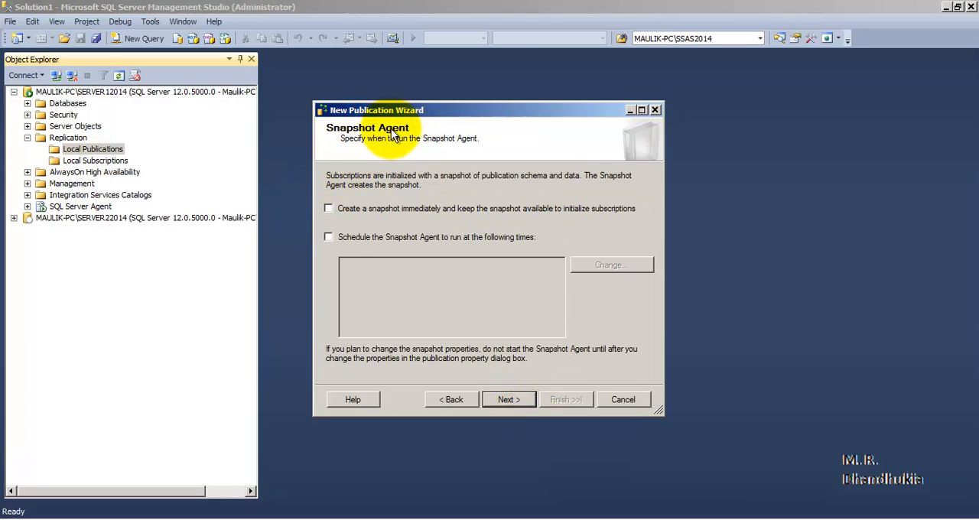
left_click(328, 209)
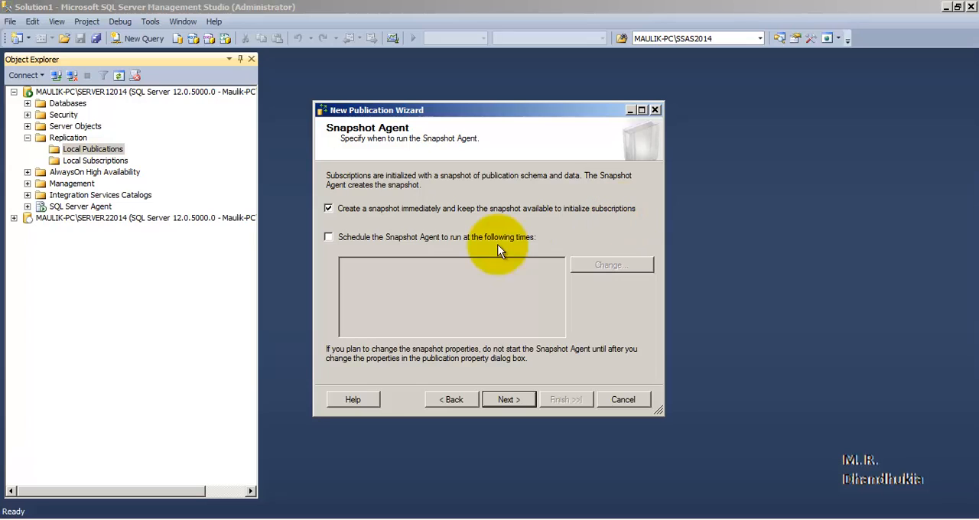
left_click(520, 400)
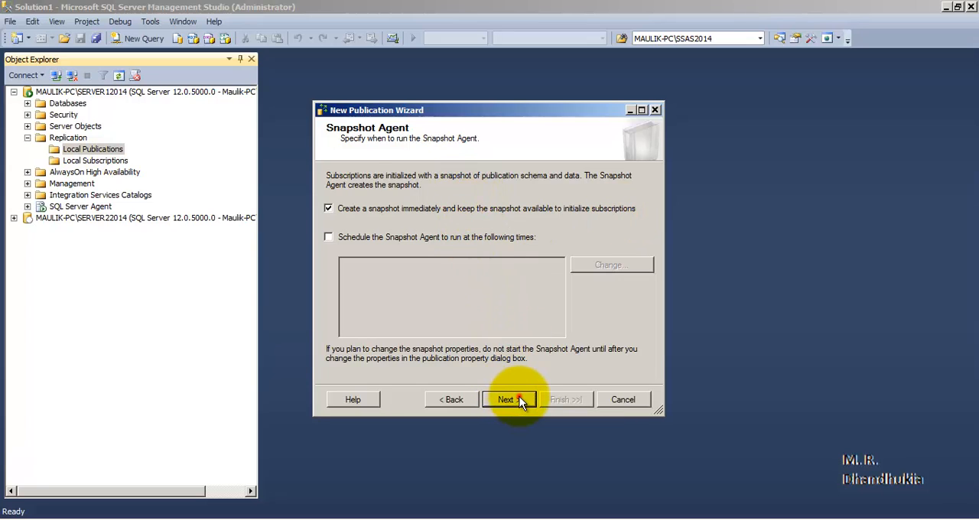
- Set the Snapshot Agent to run under the SQL Server Agent service account, connecting to the Publisher by impersonating the process account
left_click(580, 187)
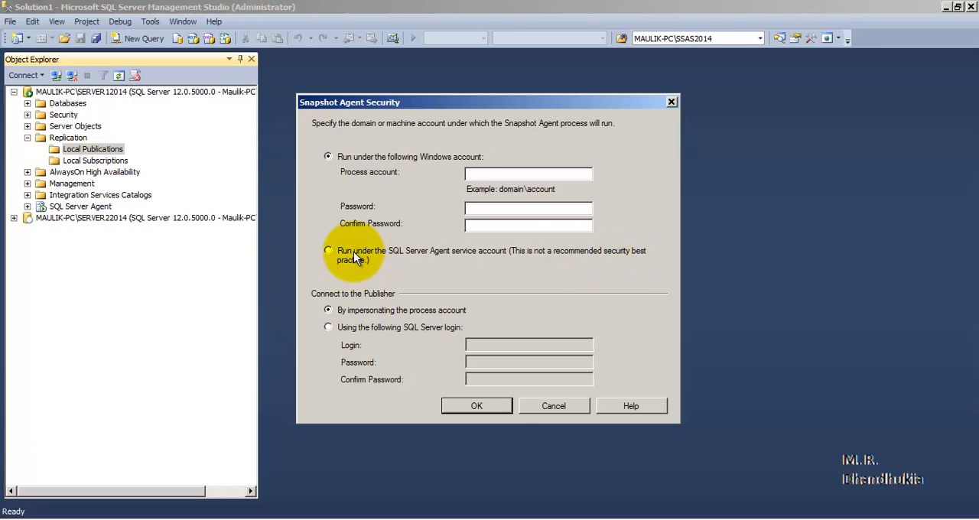
left_click(328, 251)
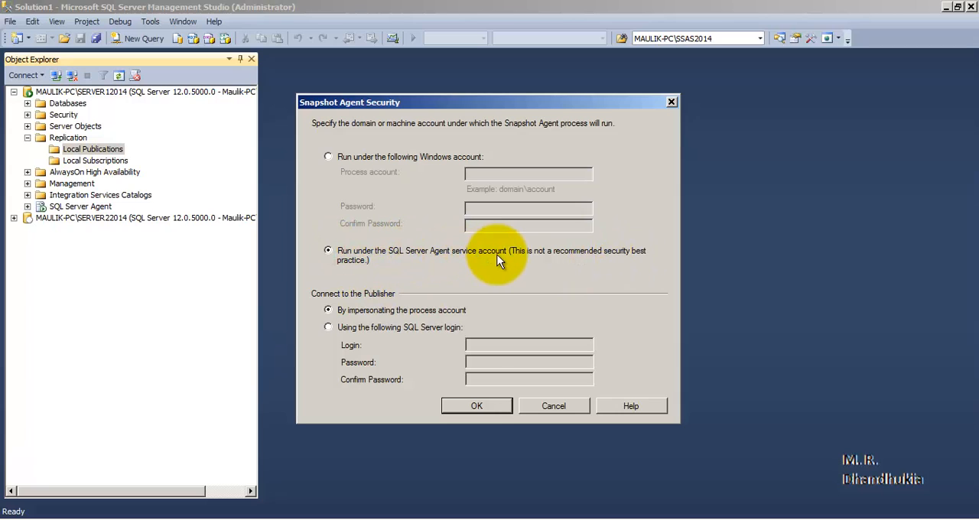
left_click(476, 406)
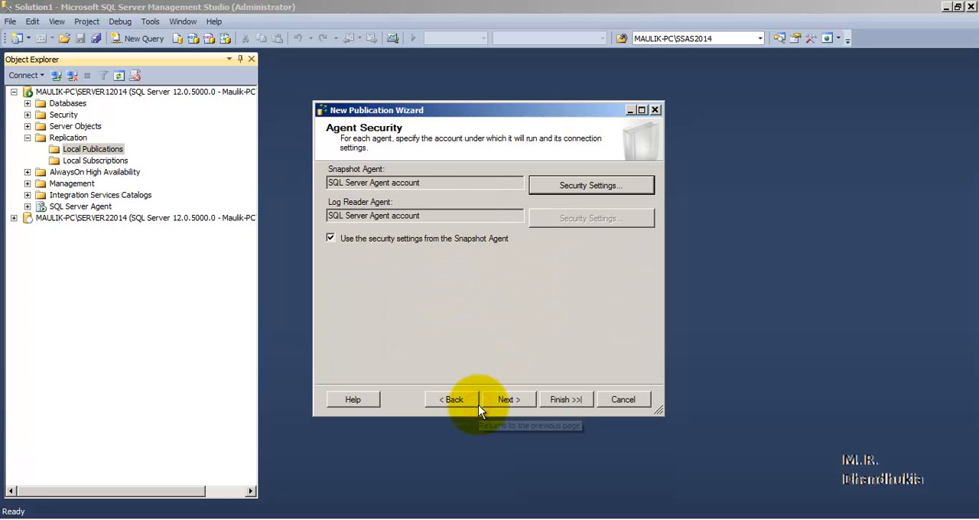
left_click(513, 401)
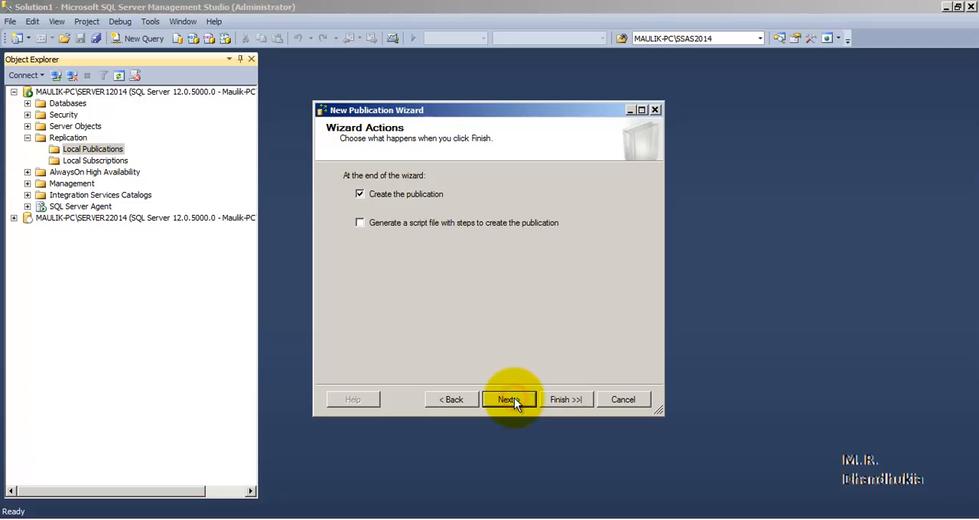
- Name the publication DB_TEST_TRANSACTINAL_PUB and create it without generating a script file
left_click(511, 399)
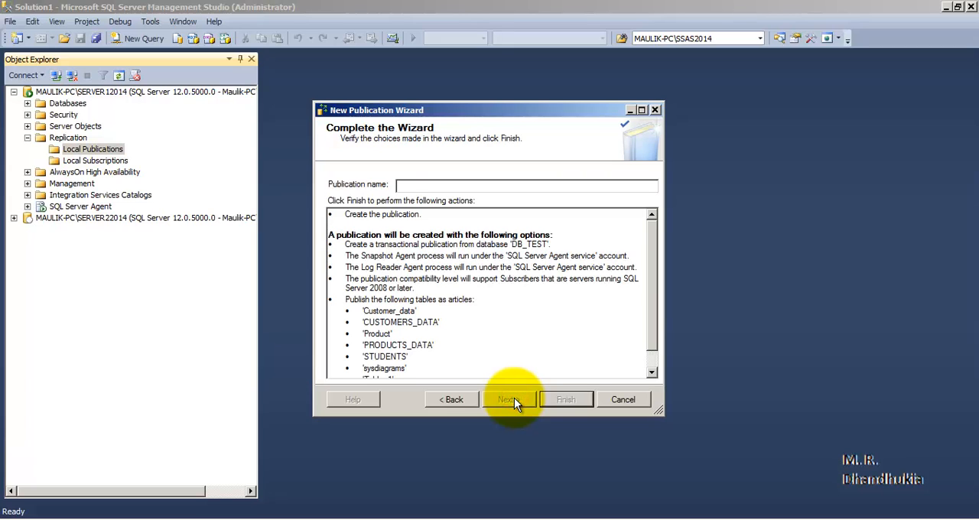
type("DB_TEST_TRANSAC")
key("BackSpace")
key("BackSpace")
key("BackSpace")
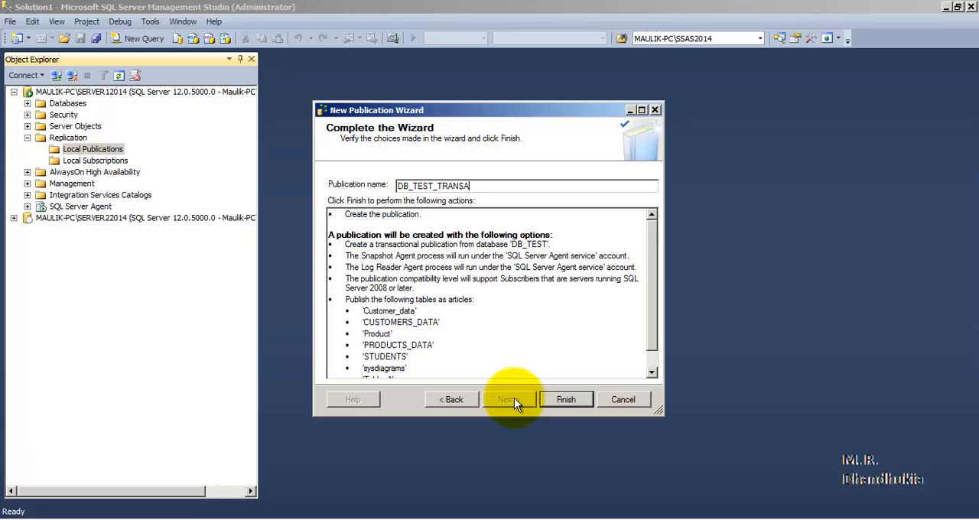
type("SACTINA")
key("BackSpace")
type("L_PUB")
left_click(579, 399)
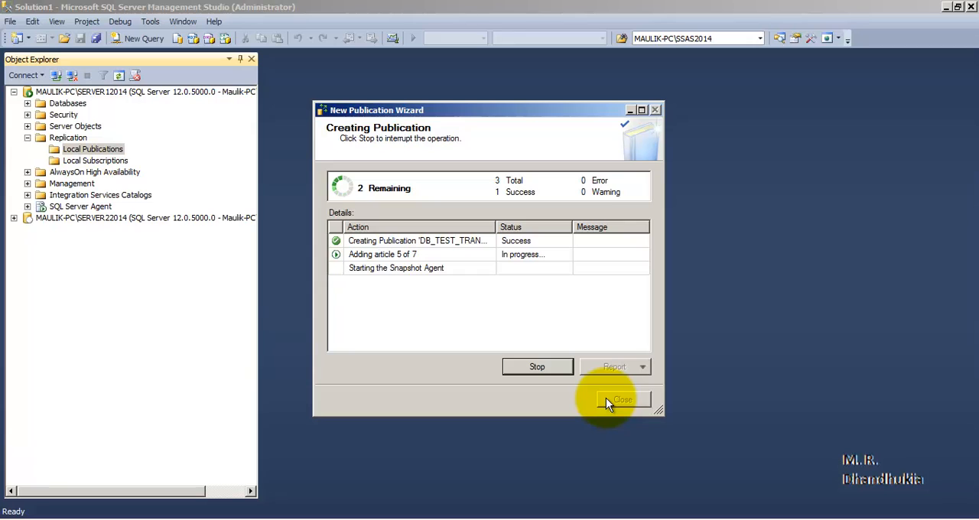
left_click(606, 398)
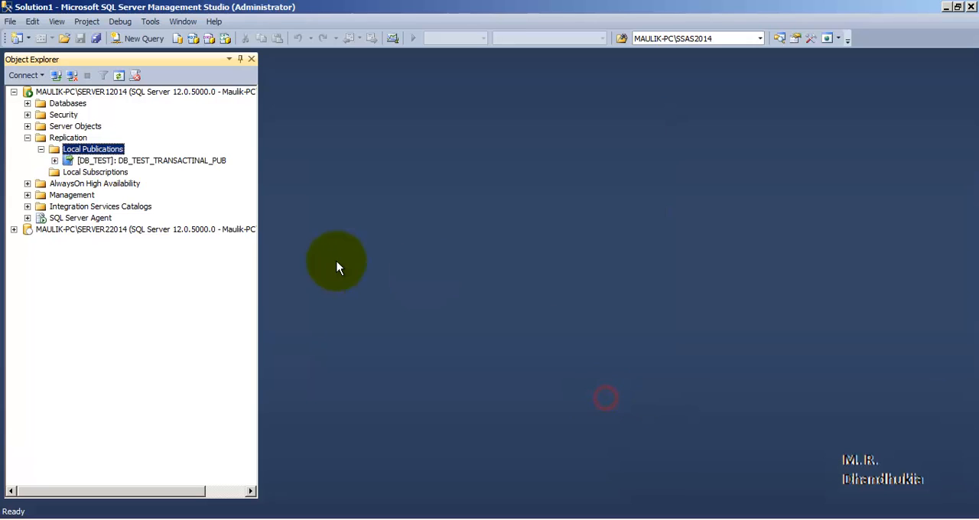
- Start a new subscription from the local subscriptions of SERVER22014
left_click(159, 162)
left_click(57, 161)
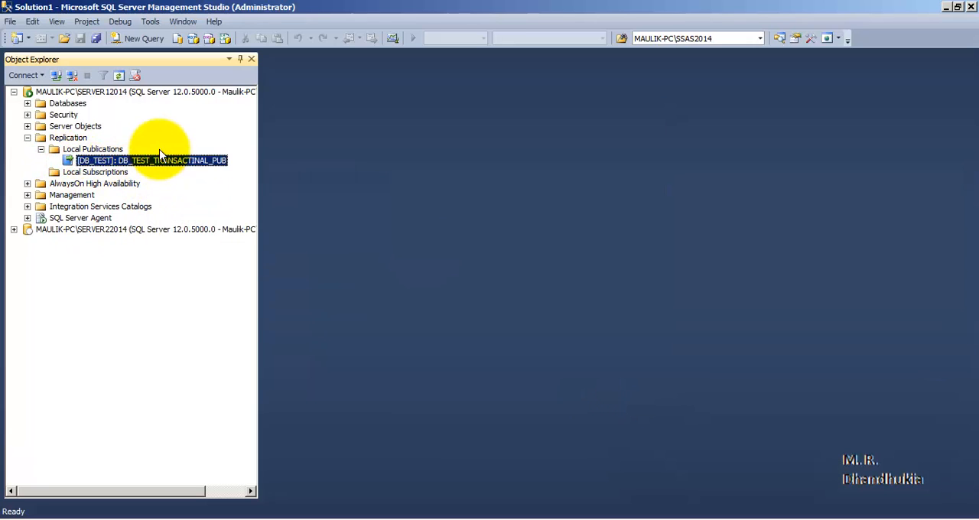
left_click(13, 229)
left_click(88, 321)
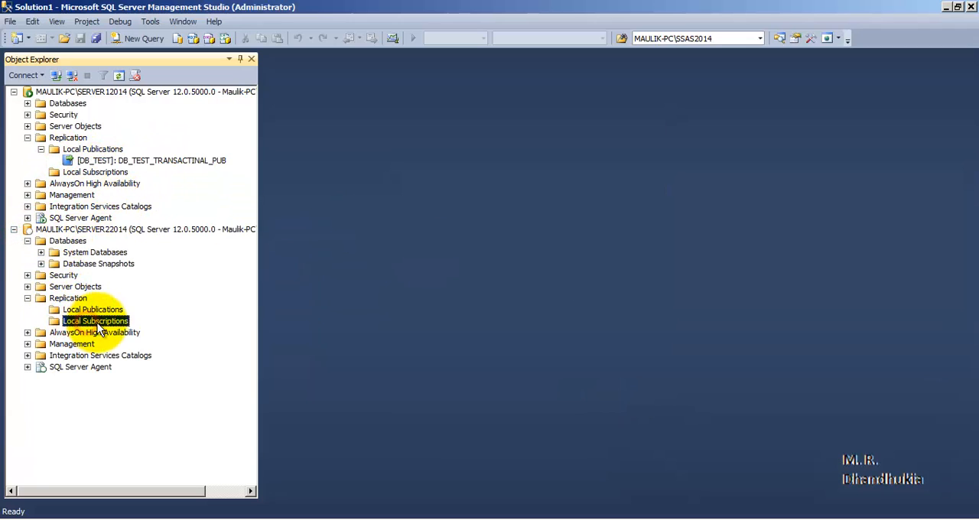
right_click(99, 327)
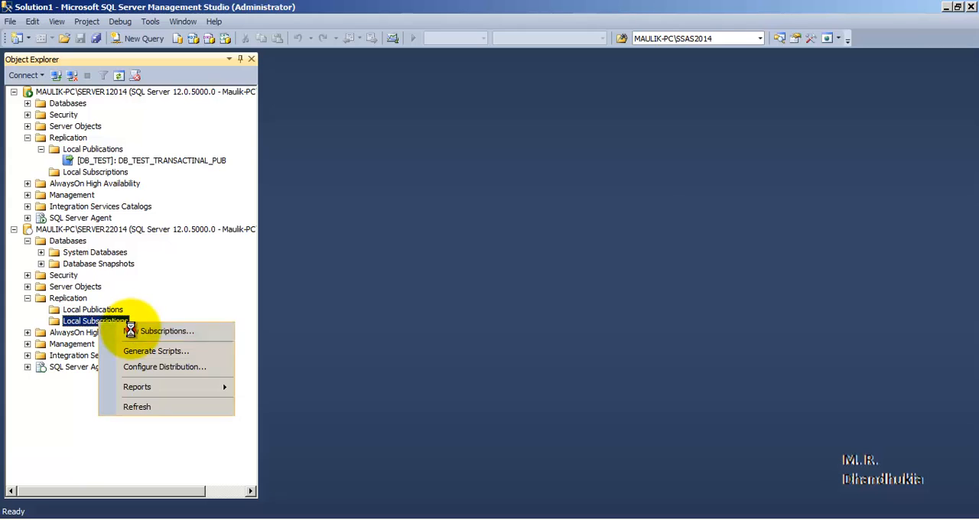
left_click(141, 327)
left_click(509, 402)
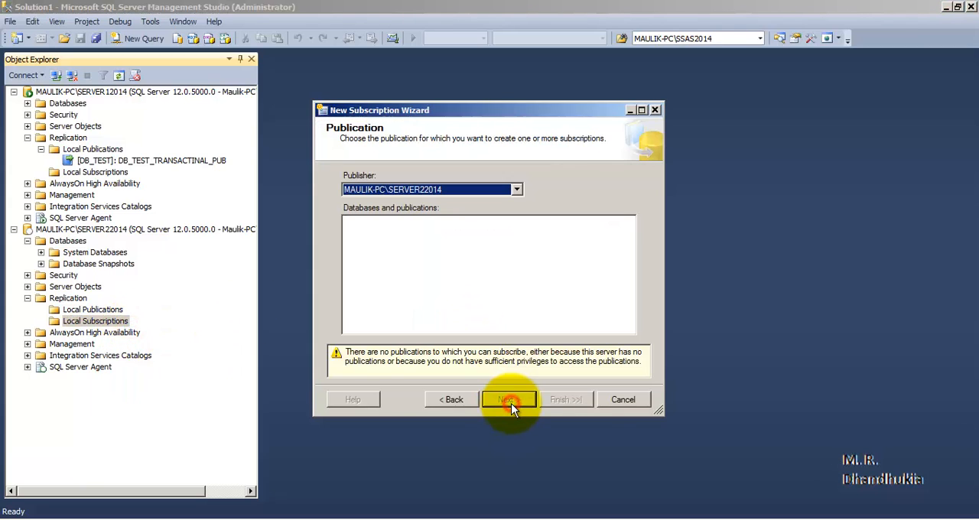
- Connect to SERVER12014 as the Publisher, choose the DB_TEST_TRANSACTINAL_PUB publication, and keep the distribution agent running at the Subscriber as a pull subscription
left_click(517, 189)
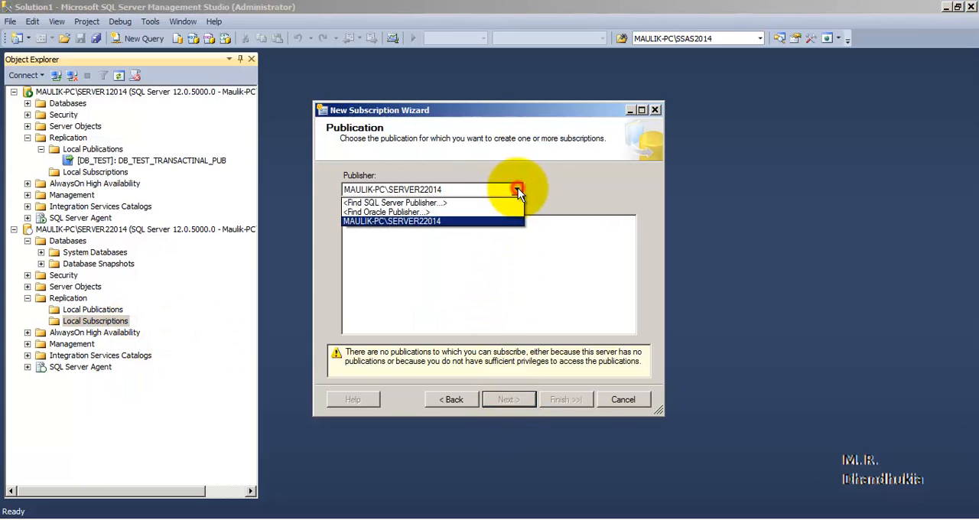
left_click(432, 203)
left_click(619, 183)
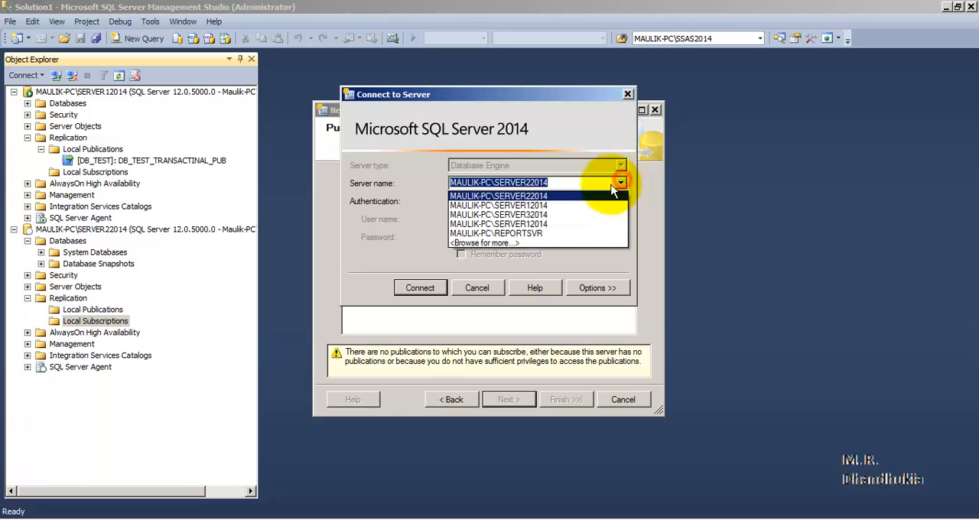
left_click(535, 205)
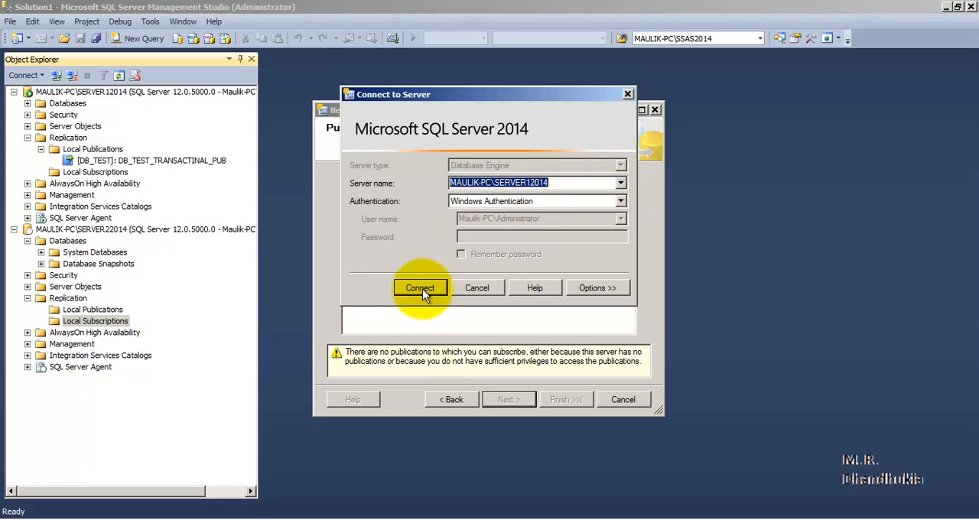
left_click(526, 183)
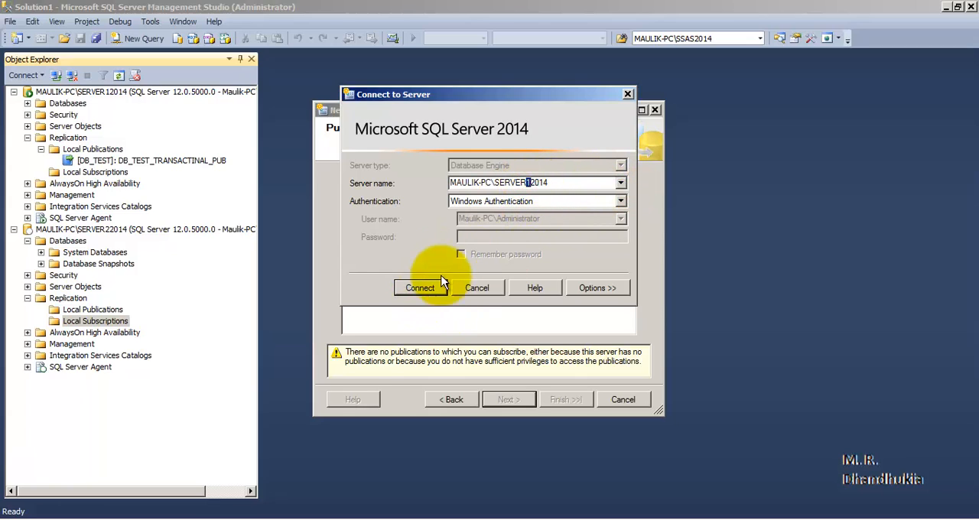
left_click(427, 288)
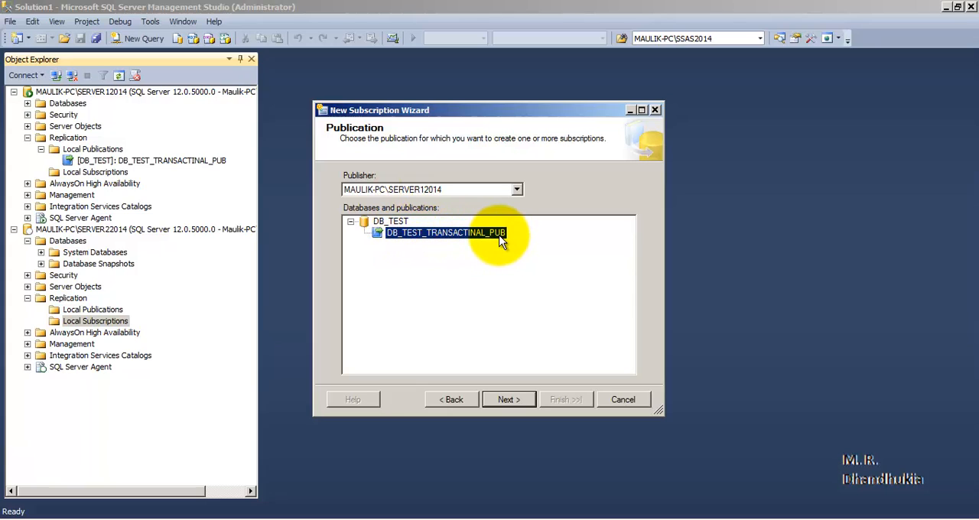
left_click(509, 400)
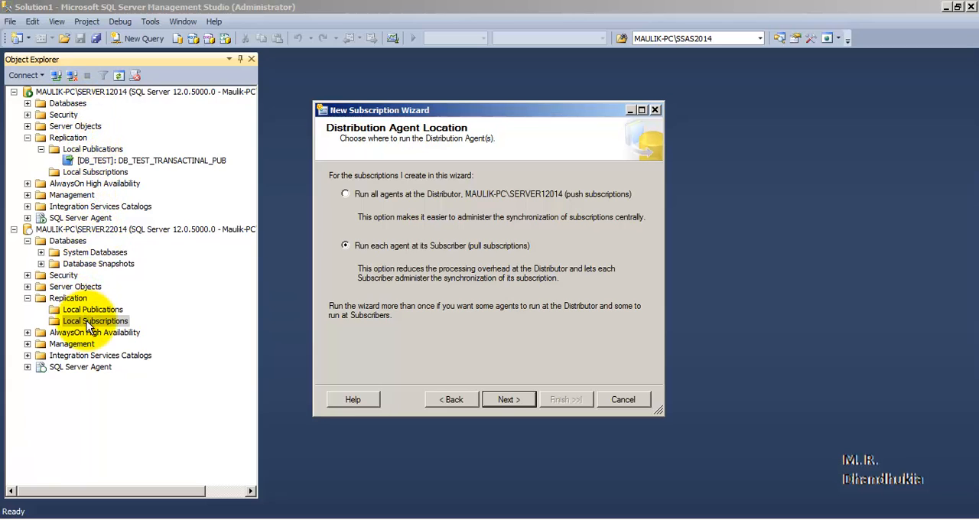
left_click(509, 400)
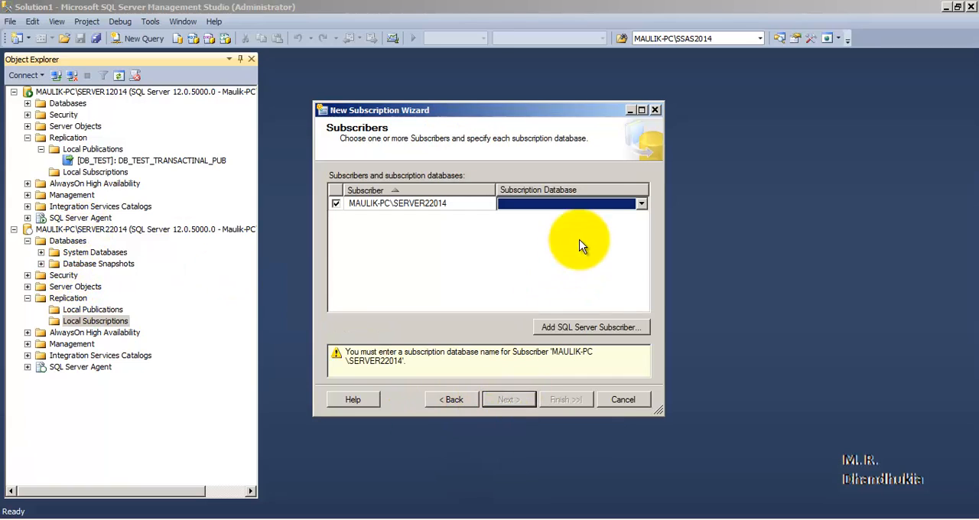
- Create a new database named DB_TEST_TRANSACTIONAL_REP as the subscription database for the SERVER22014 subscriber
left_click(68, 241)
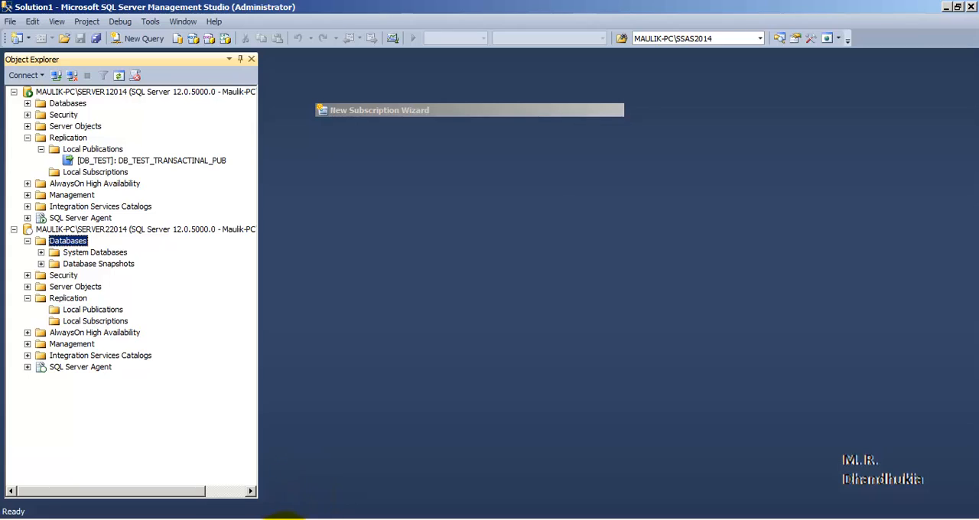
left_click(279, 519)
left_click(279, 506)
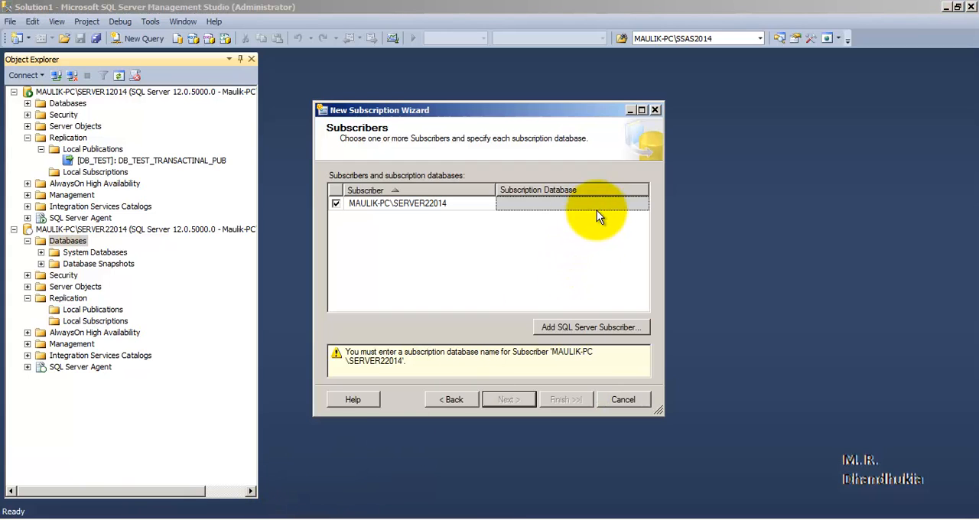
left_click(616, 202)
left_click(640, 205)
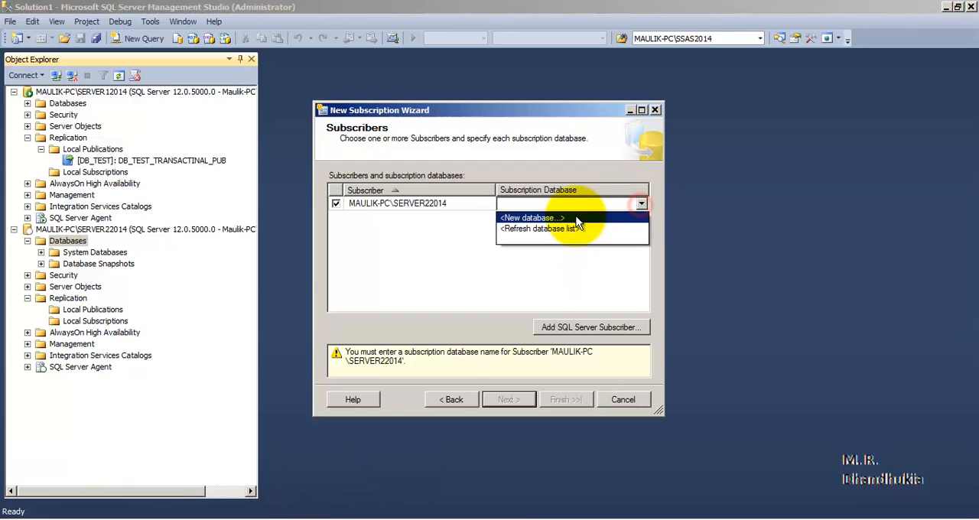
left_click(576, 216)
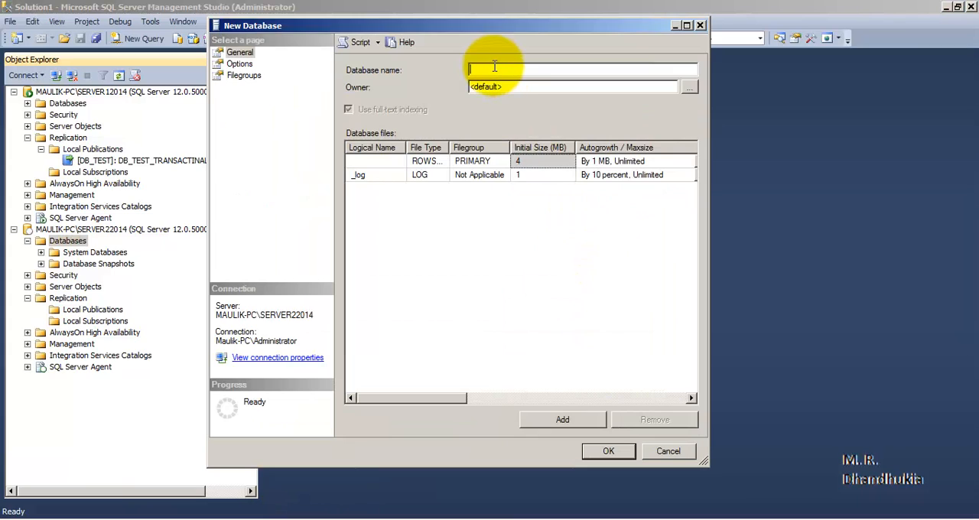
type("DB_TEST")
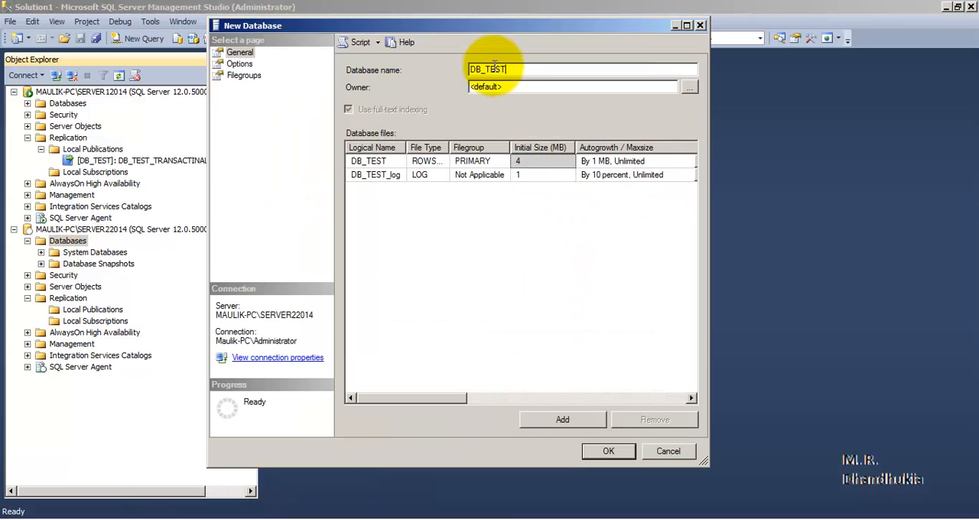
type("_TRANS")
key("BackSpace")
key("BackSpace")
type("ANSACTINA")
key("BackSpace")
key("BackSpace")
key("BackSpace")
type("ONAL")
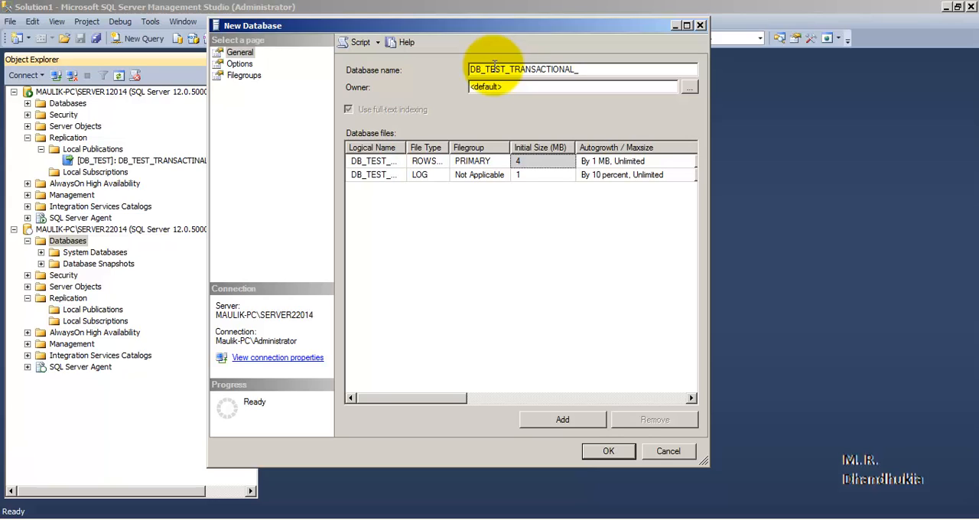
type("_REP")
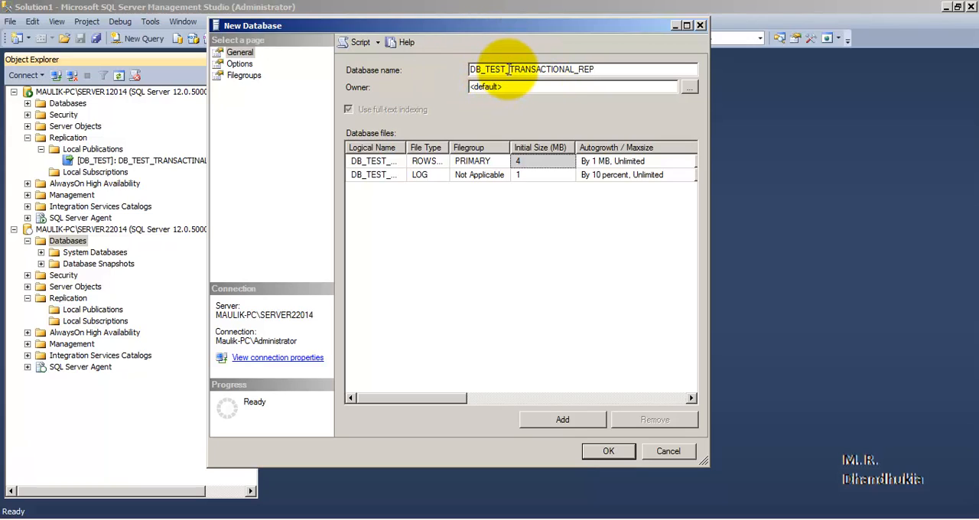
left_click_drag(508, 69, 469, 69)
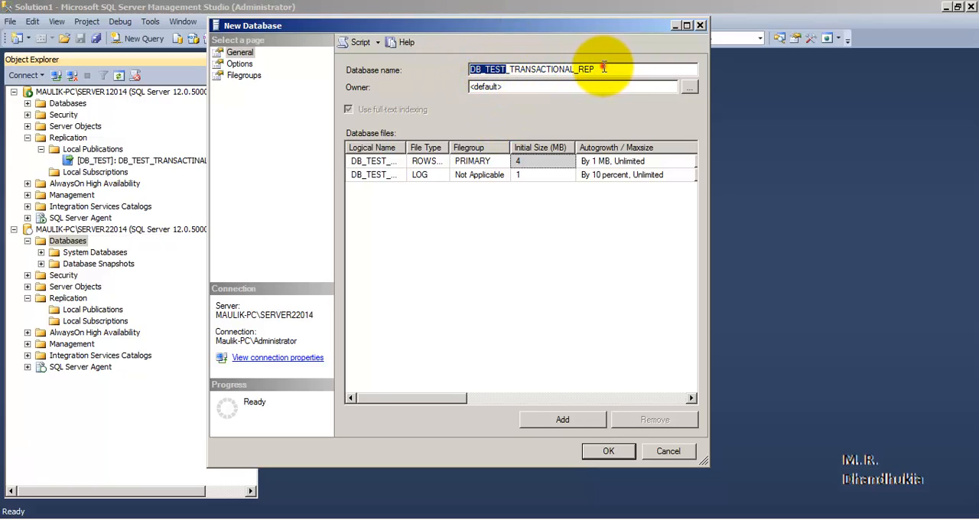
left_click_drag(603, 67, 511, 69)
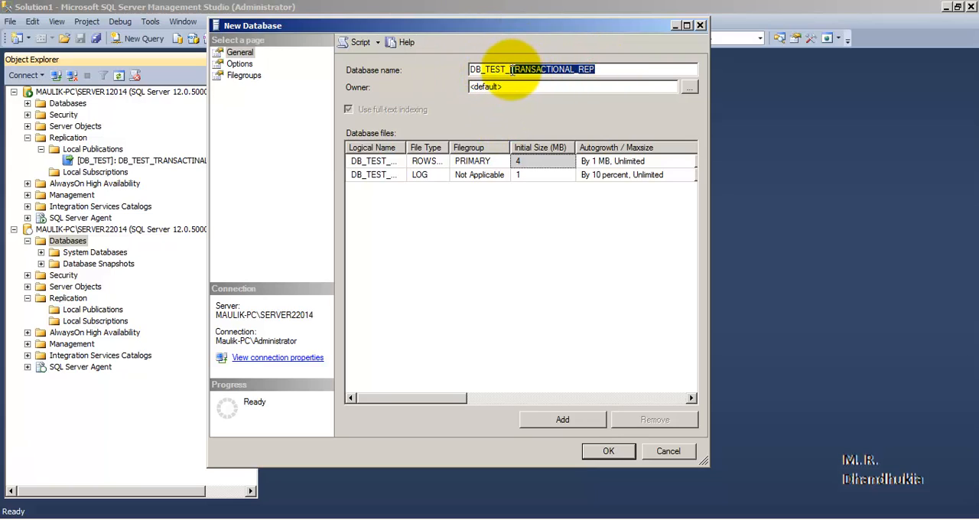
left_click(607, 451)
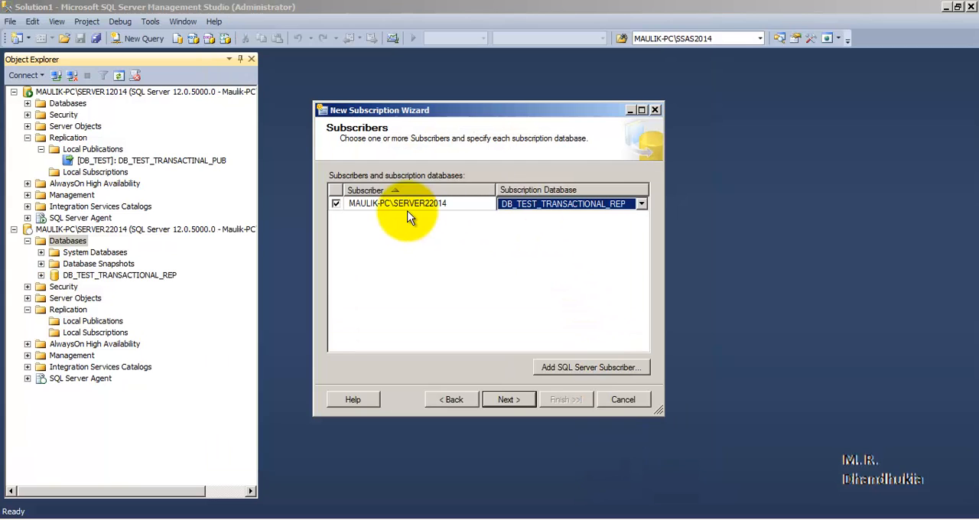
- Set the Distribution Agent to run under the SQL Server Agent service account, impersonating the process account for the Distributor and Subscriber connections
left_click(520, 401)
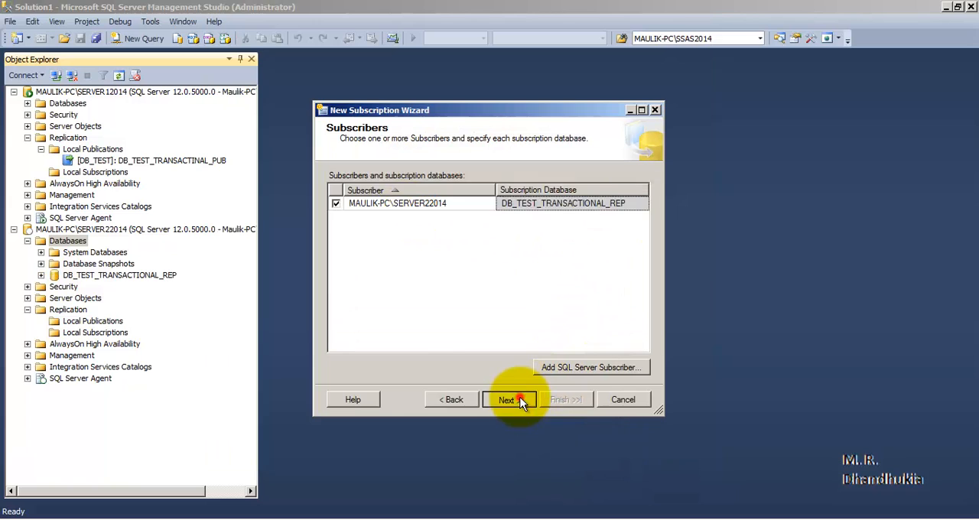
left_click(470, 400)
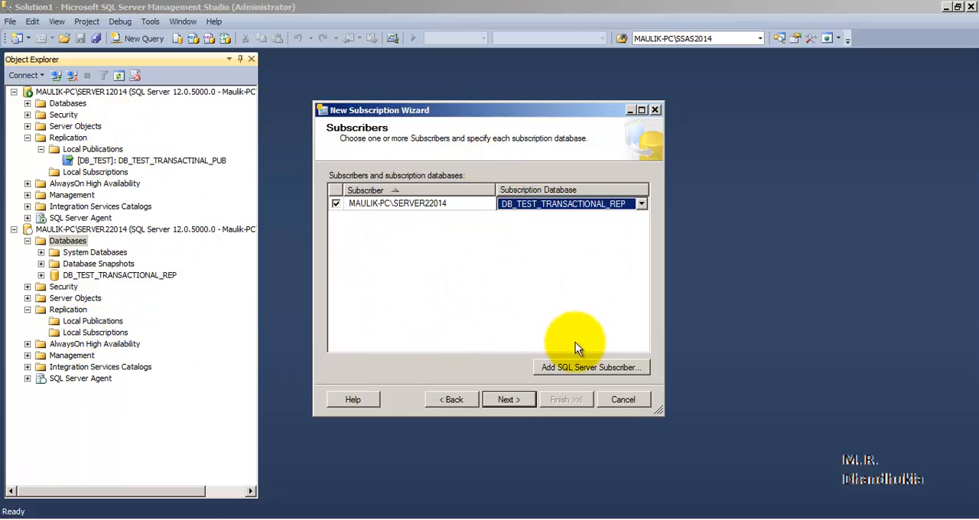
left_click(509, 403)
left_click(645, 205)
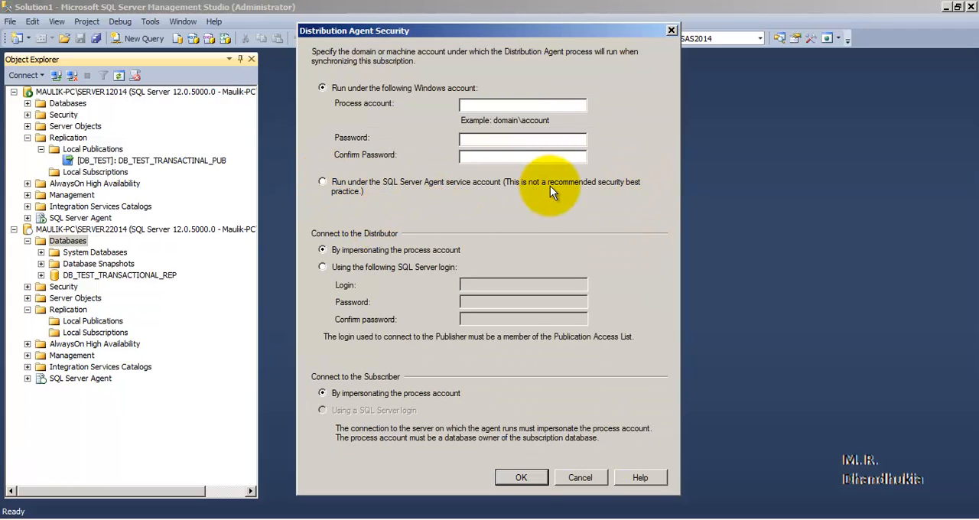
left_click(322, 182)
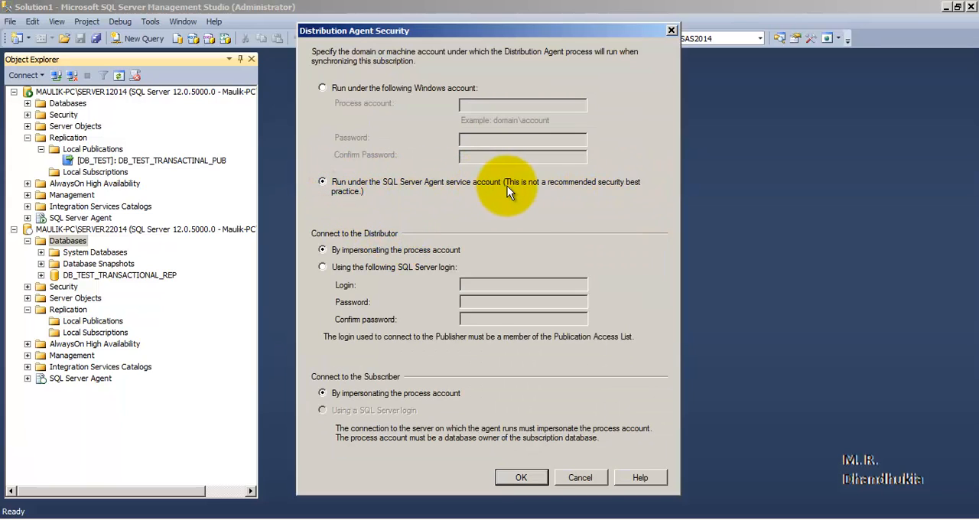
left_click(536, 477)
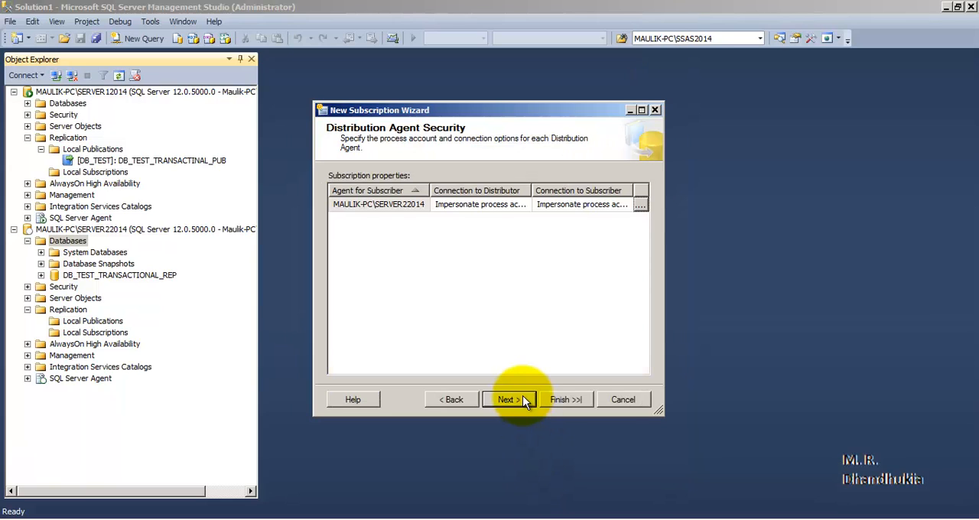
left_click(525, 399)
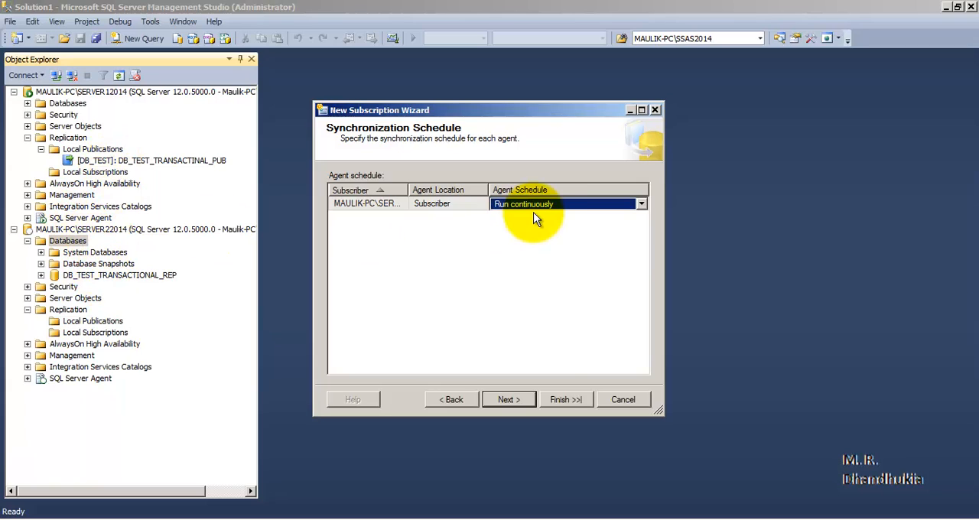
- Keep the agent running continuously, initialize the subscription immediately, and create the pull subscription for SERVER22014
left_click(526, 395)
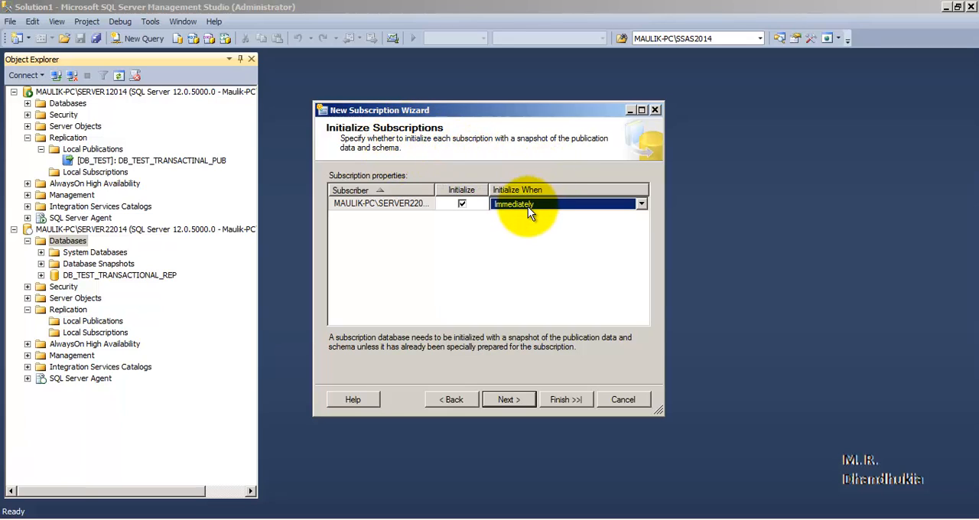
left_click(529, 402)
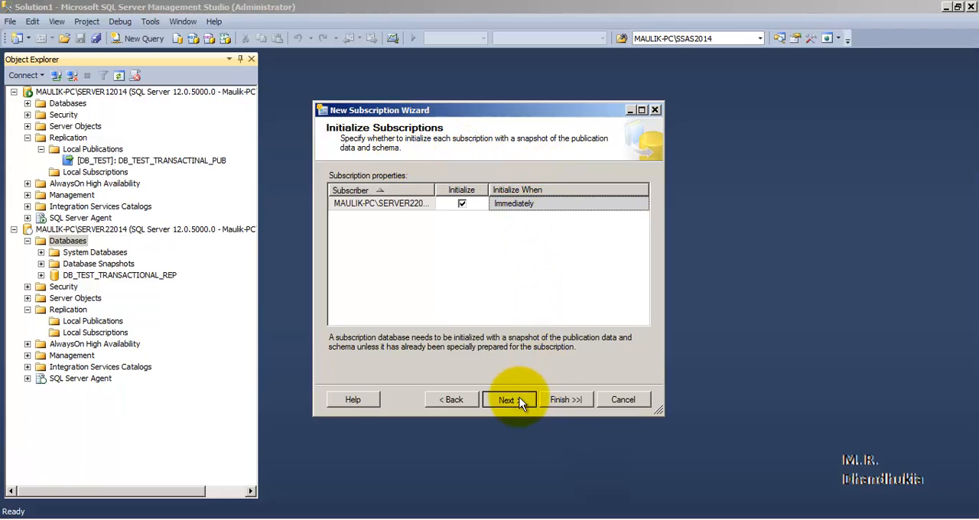
left_click(519, 400)
left_click(519, 401)
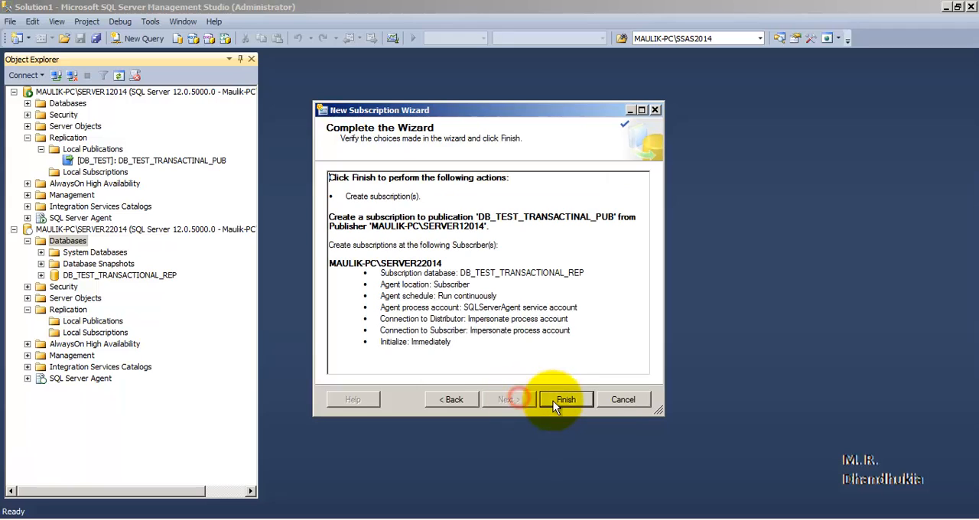
left_click(566, 402)
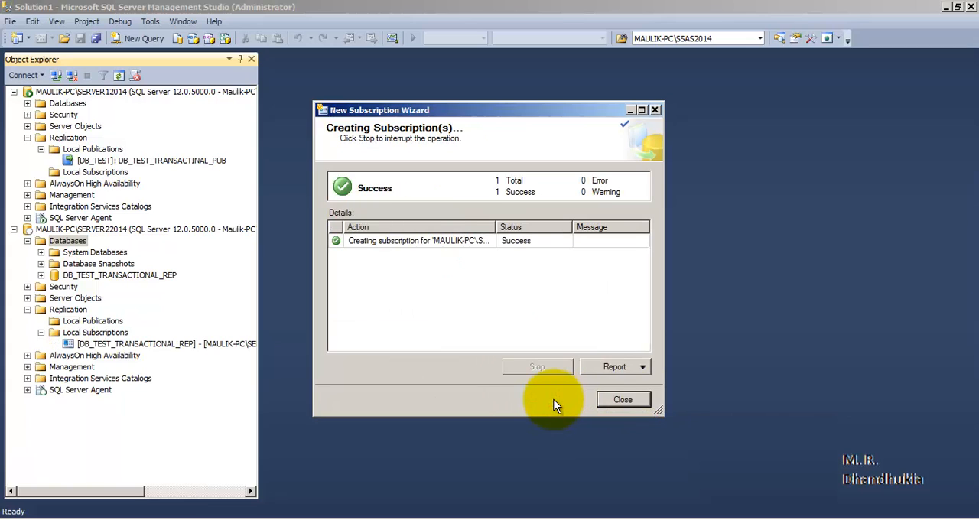
left_click(615, 399)
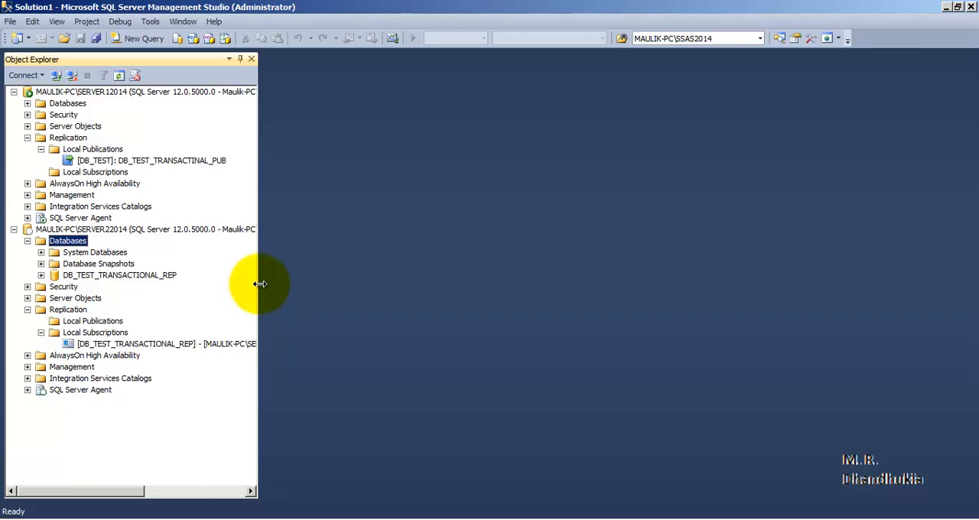
- Widen the object tree, refresh SERVER12014's local publications, and examine the subscription listed under DB_TEST_TRANSACTINAL_PUB
left_click_drag(258, 284, 526, 272)
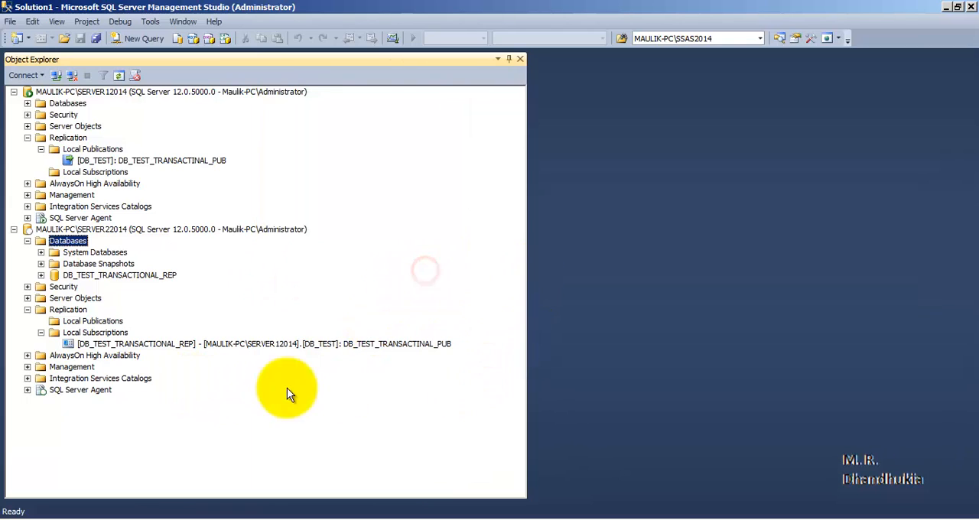
left_click(146, 344)
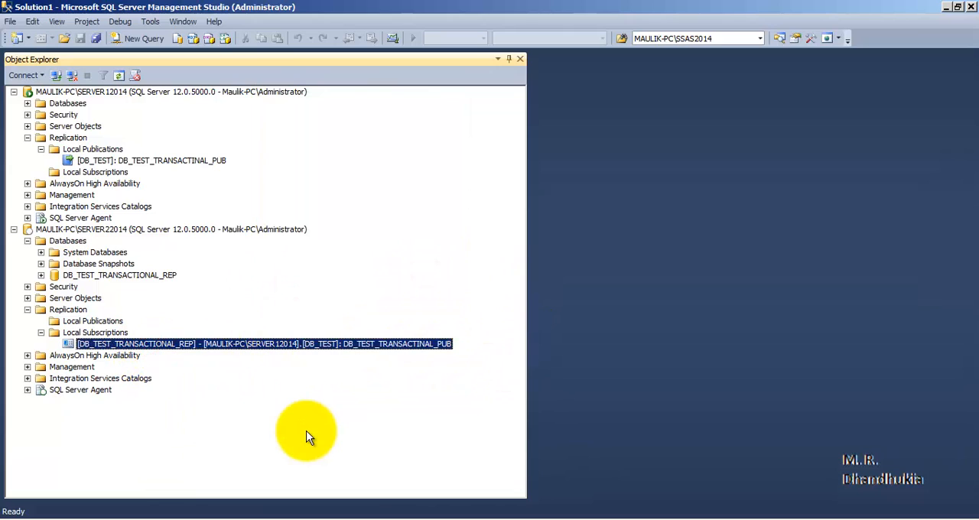
mouse_move(163, 348)
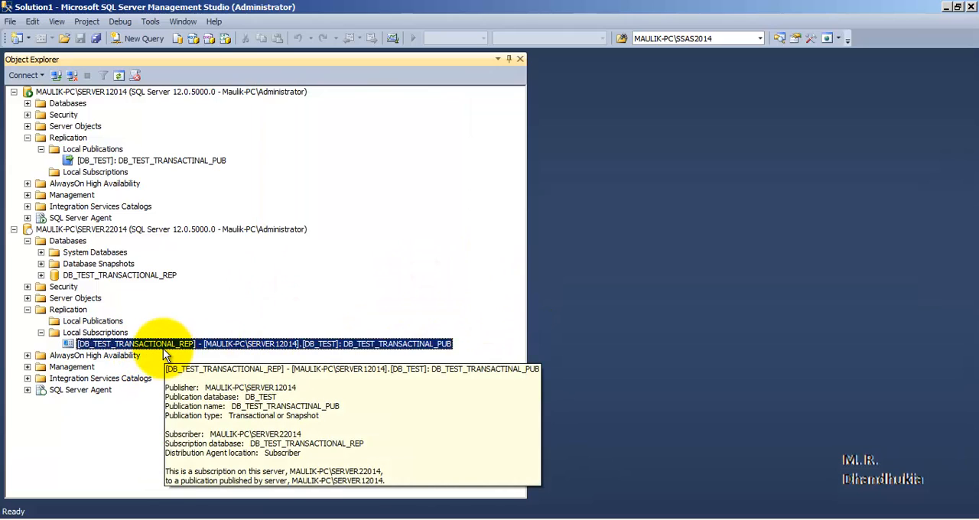
right_click(95, 149)
left_click(137, 285)
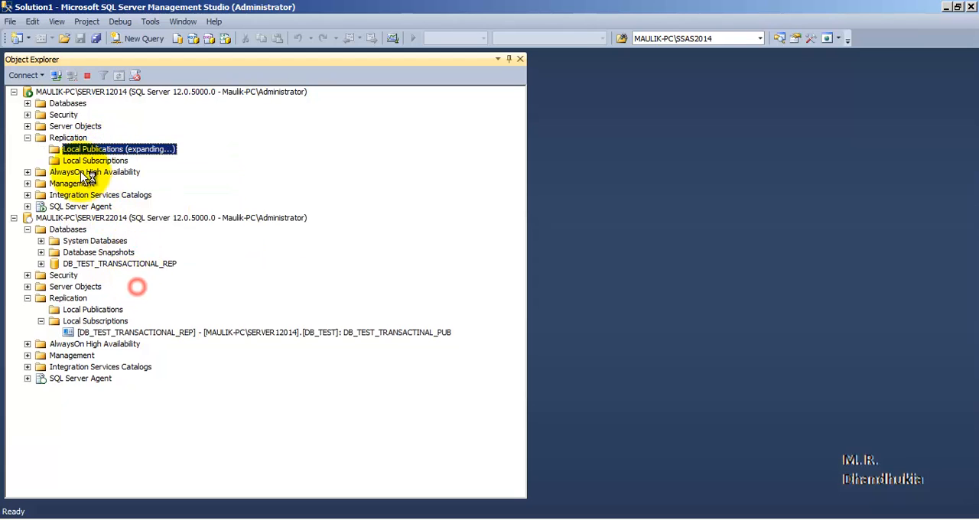
left_click(54, 161)
left_click(186, 173)
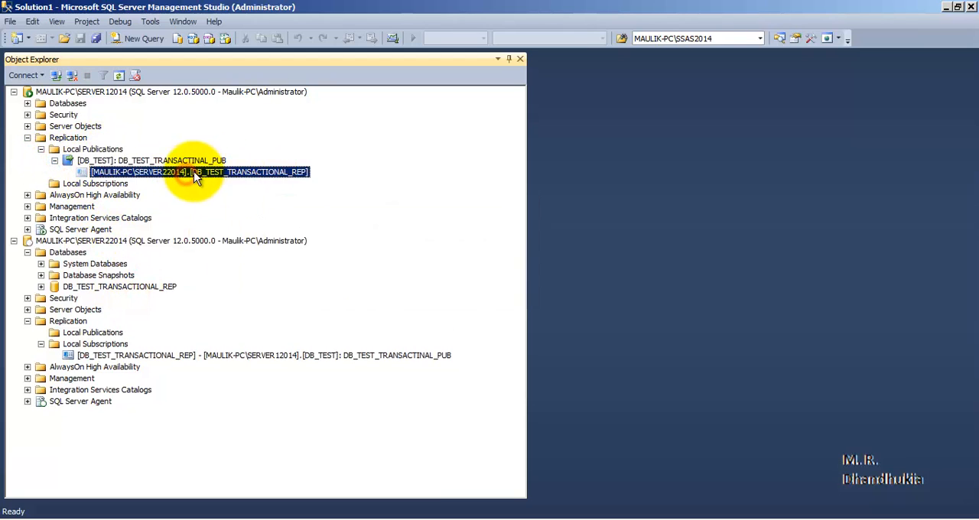
mouse_move(202, 183)
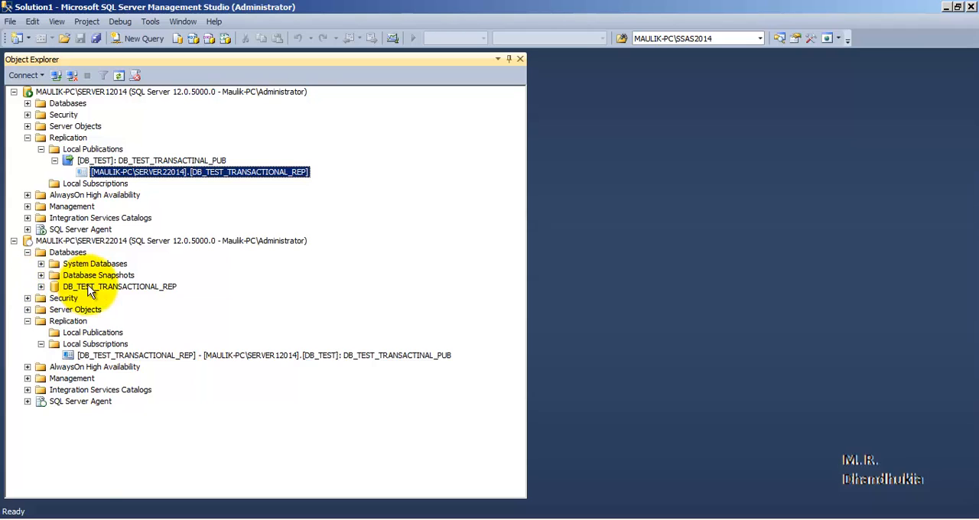
- Expand DB_TEST_TRANSACTIONAL_REP on SERVER22014 and examine its replicated tables, from dbo.Customer_data to dbo.Table_1
left_click(41, 286)
left_click(54, 309)
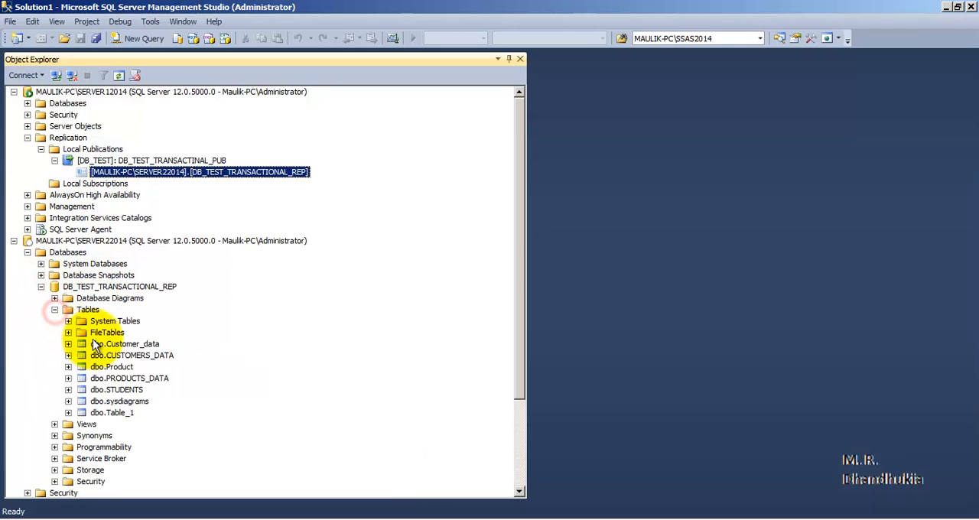
left_click(125, 345)
left_click(126, 356)
left_click(126, 378)
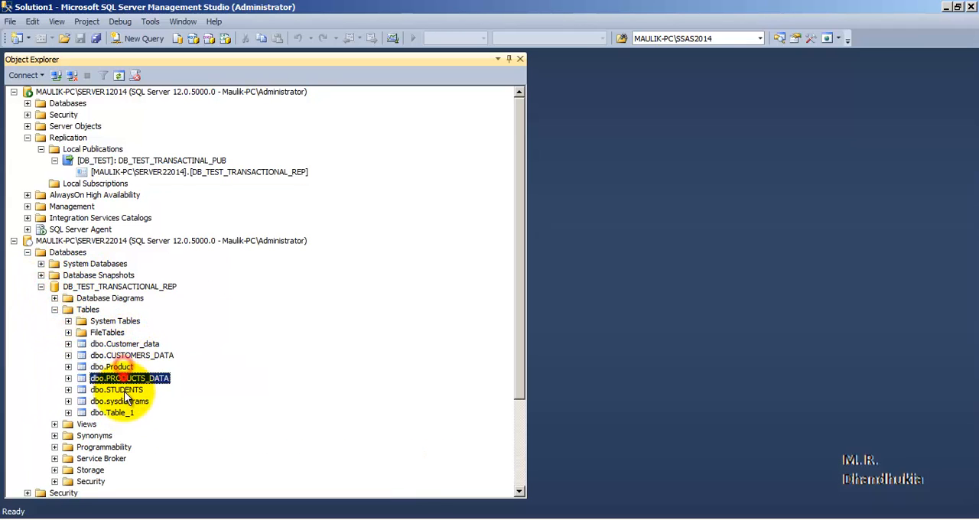
left_click(122, 389)
left_click(129, 413)
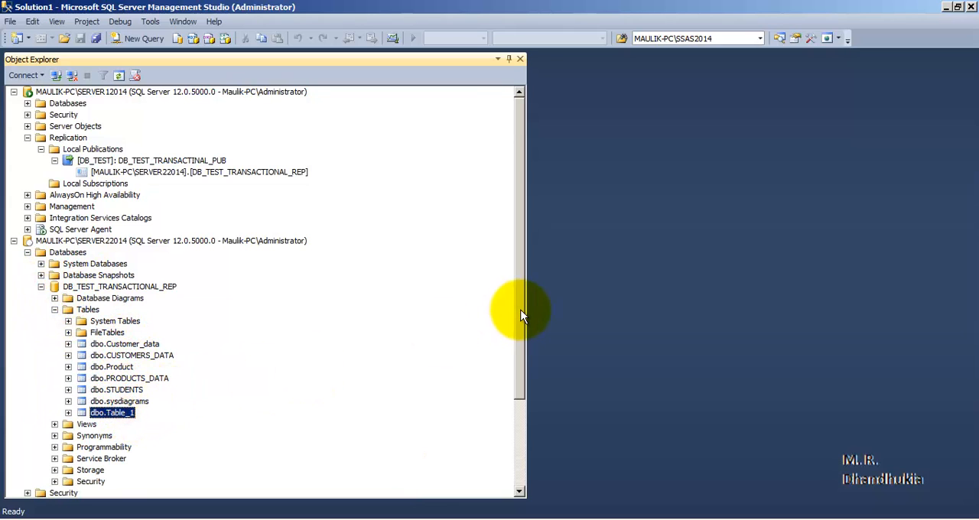
left_click_drag(521, 307, 539, 193)
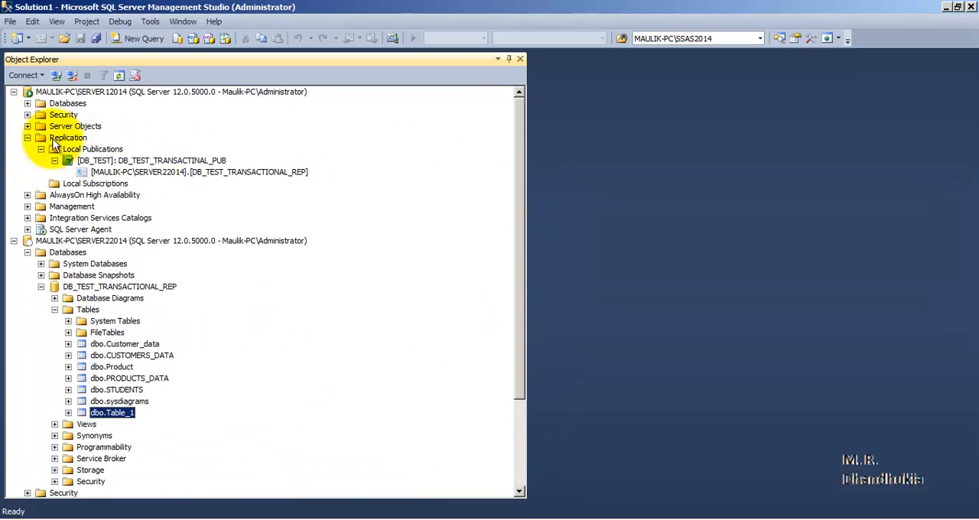
- Open the top 200 rows of dbo.Table_1 in SERVER12014's DB_TEST database for editing and narrow the object tree
left_click(28, 103)
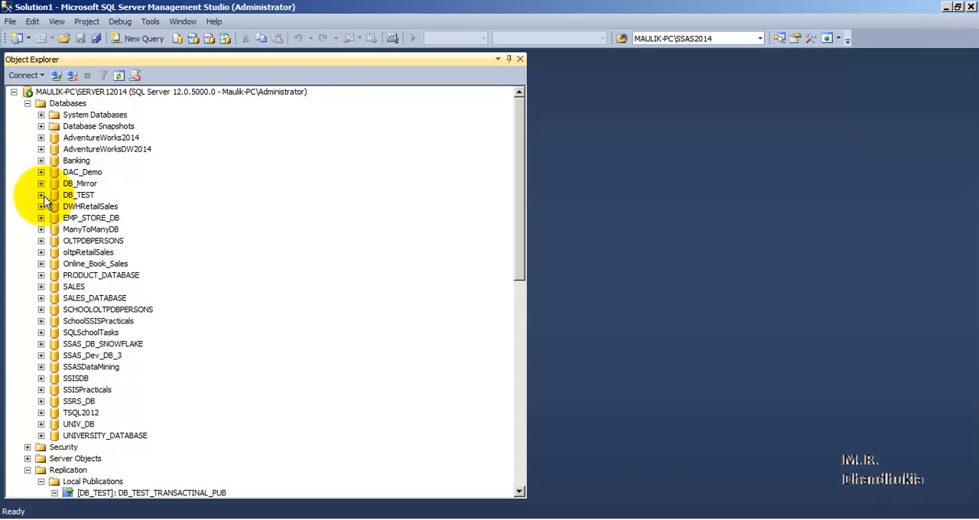
left_click(40, 195)
right_click(126, 348)
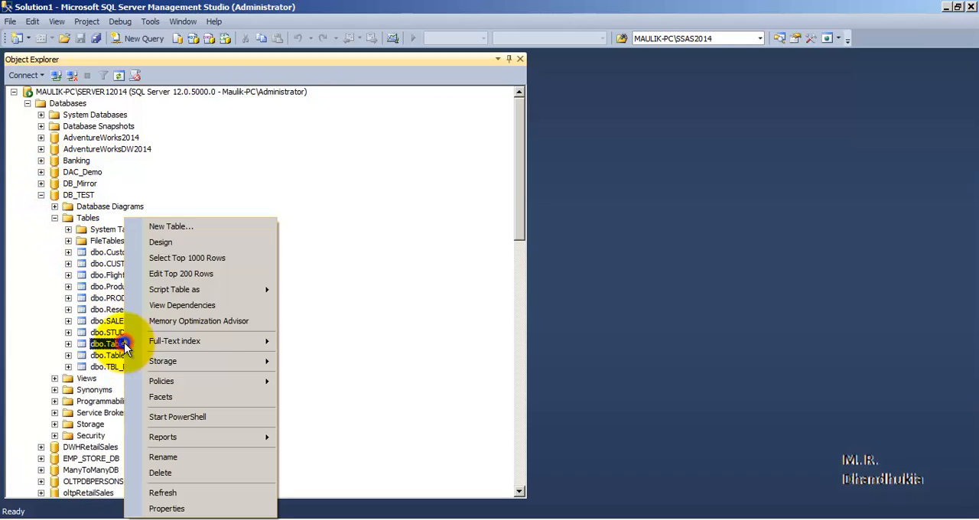
left_click(191, 274)
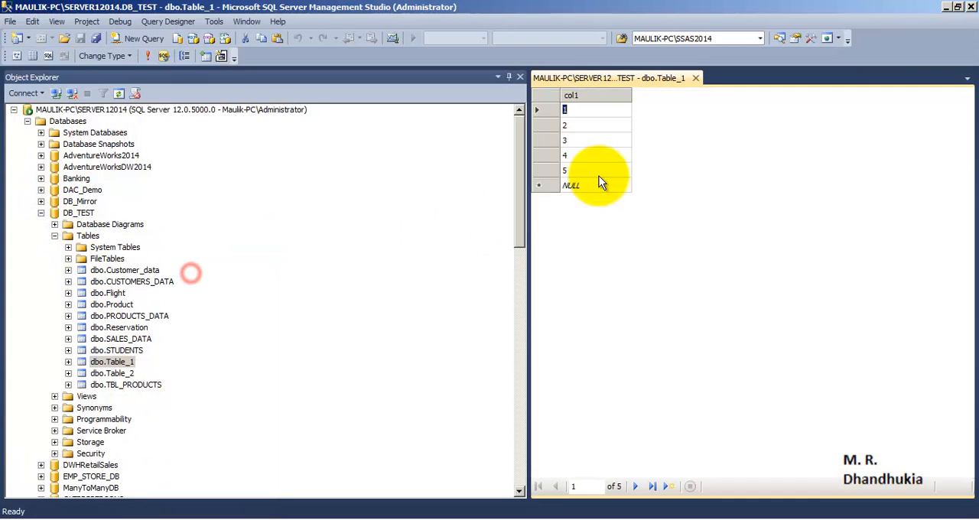
left_click_drag(529, 220, 283, 224)
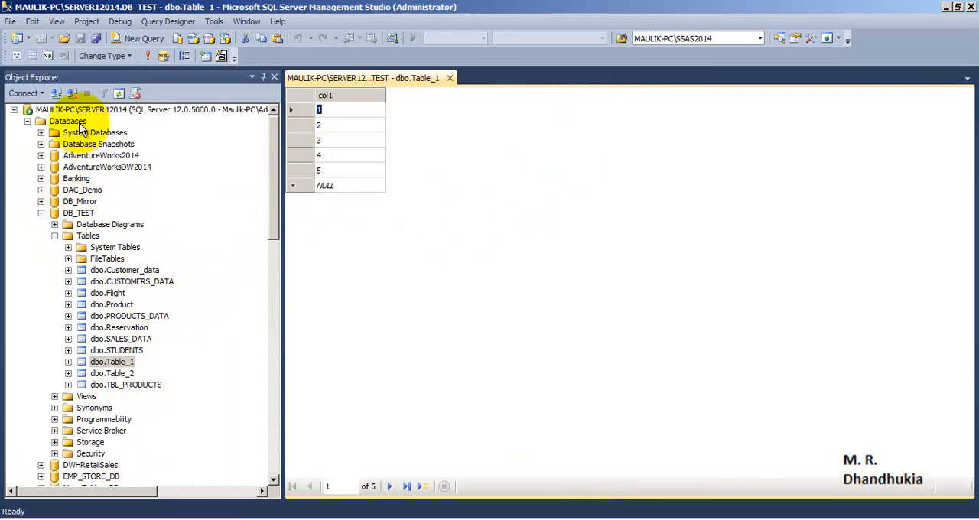
left_click(79, 213)
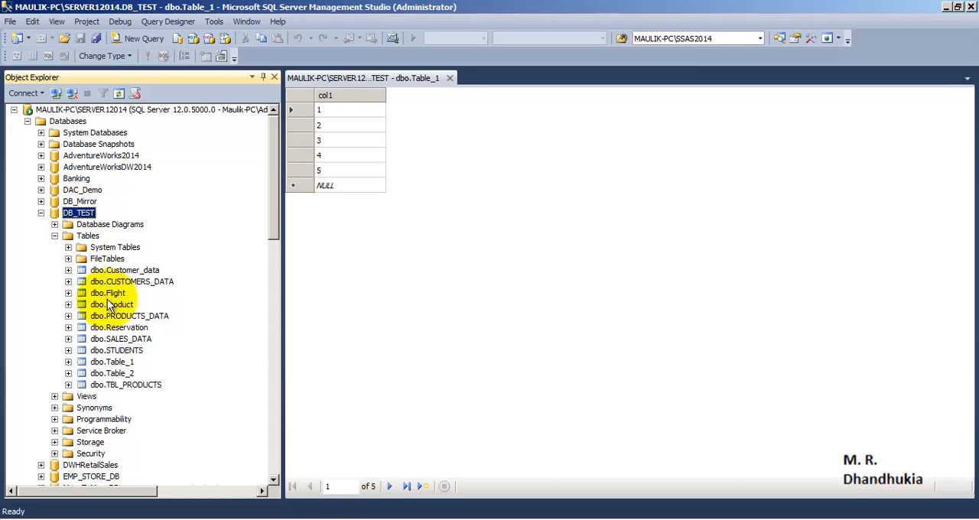
left_click(115, 362)
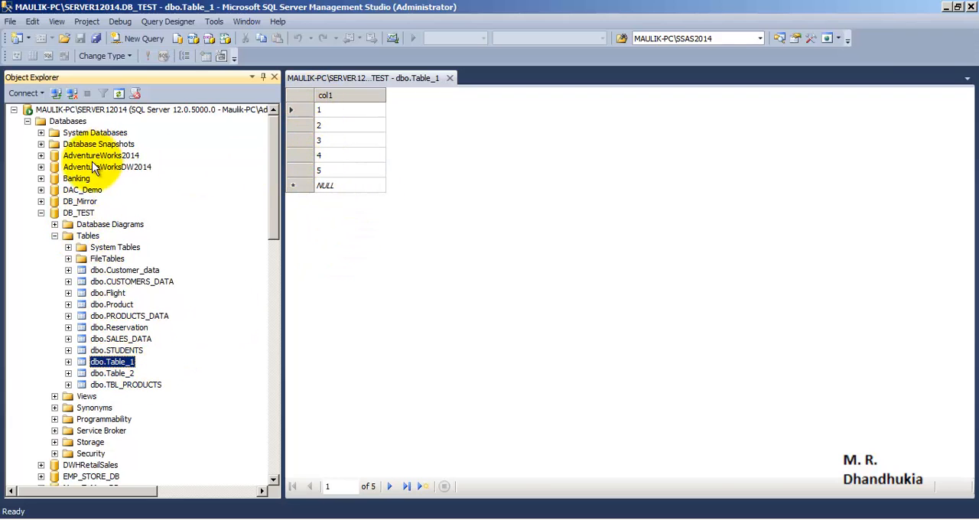
- Query the top 1000 rows of dbo.Table_1 in DB_TEST_TRANSACTIONAL_REP on SERVER22014 and place the query after the publisher's table grid
left_click(276, 419)
left_click(275, 432)
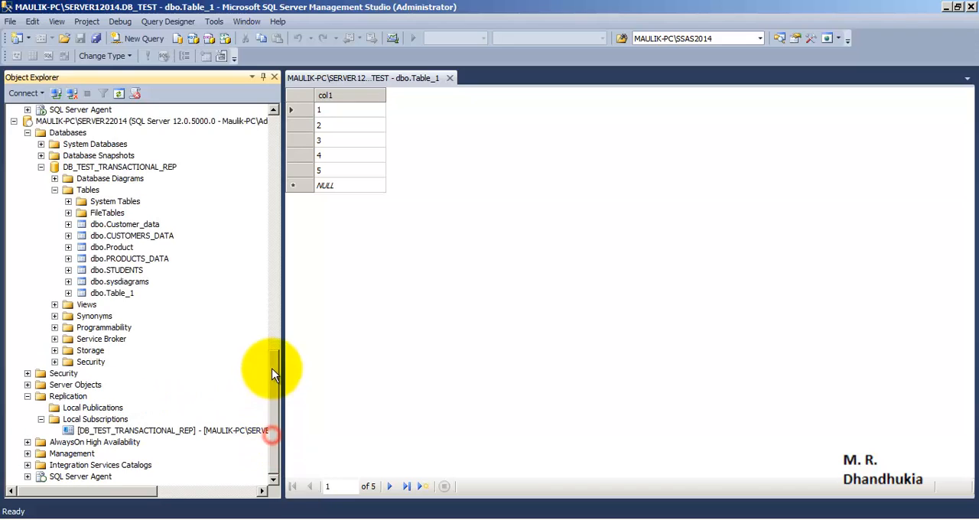
mouse_move(275, 374)
left_mouse_down()
mouse_move(278, 302)
mouse_move(273, 359)
left_mouse_up()
left_click(115, 294)
left_click(122, 293)
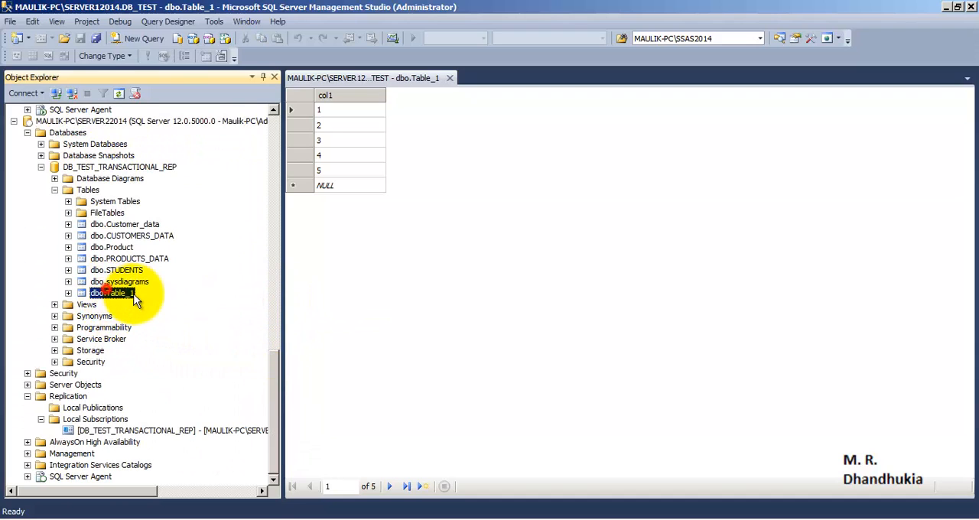
right_click(132, 298)
left_click(195, 257)
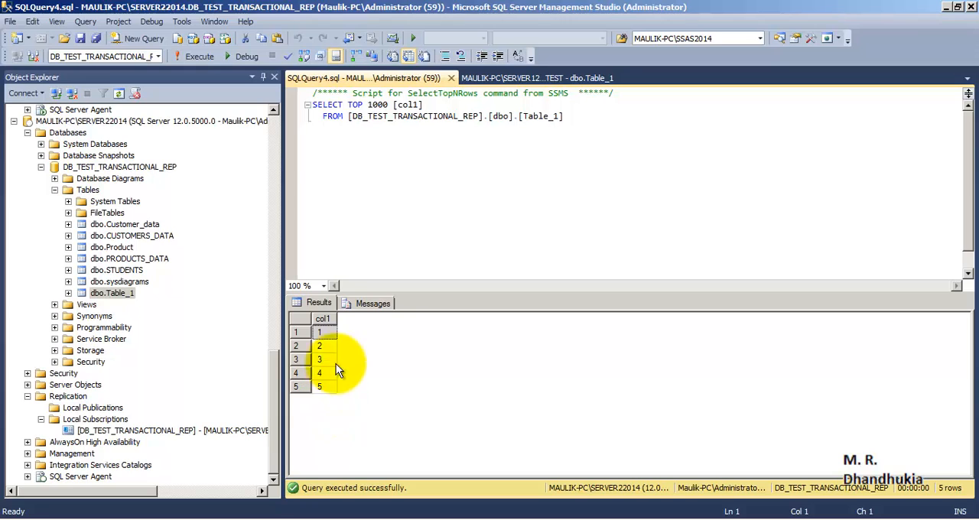
left_click_drag(400, 77, 477, 77)
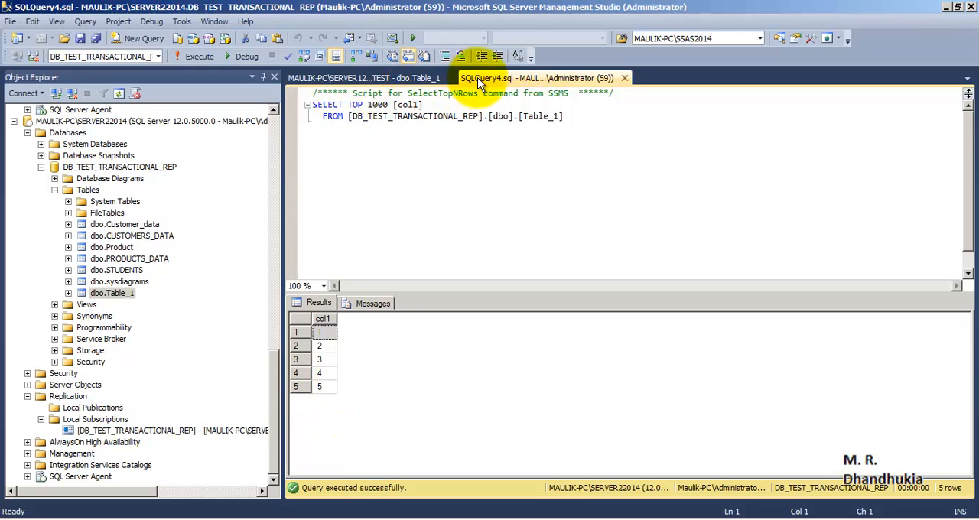
- Add a new row with col1 value 6 to dbo.Table_1 in the publisher's DB_TEST database
left_click(366, 78)
left_click(347, 185)
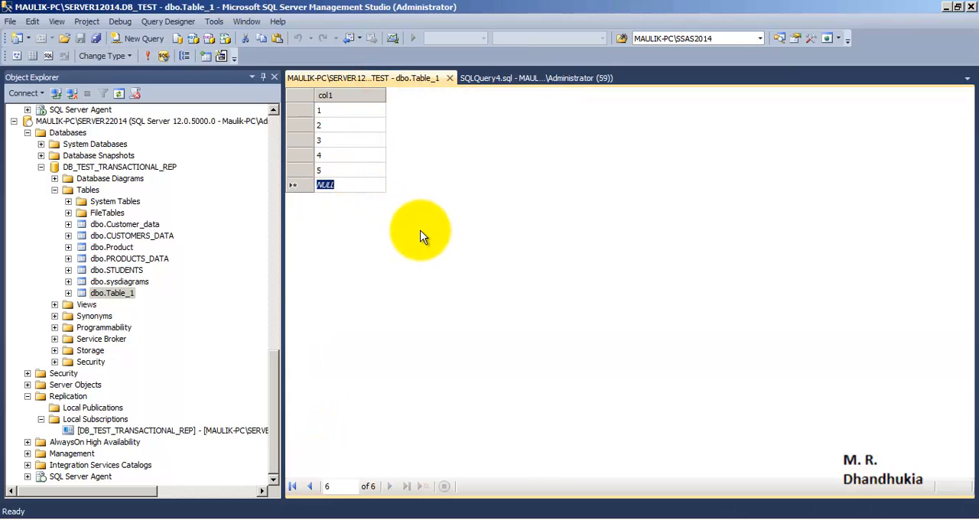
type("6")
left_click(353, 155)
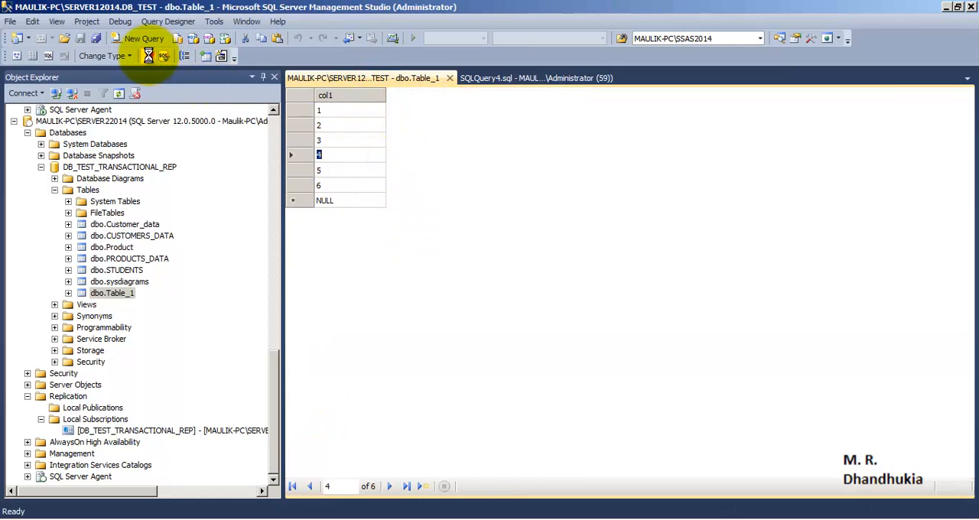
- Rerun the SELECT query on the subscriber's Table_1 and check the results for the newly added row
left_click(482, 78)
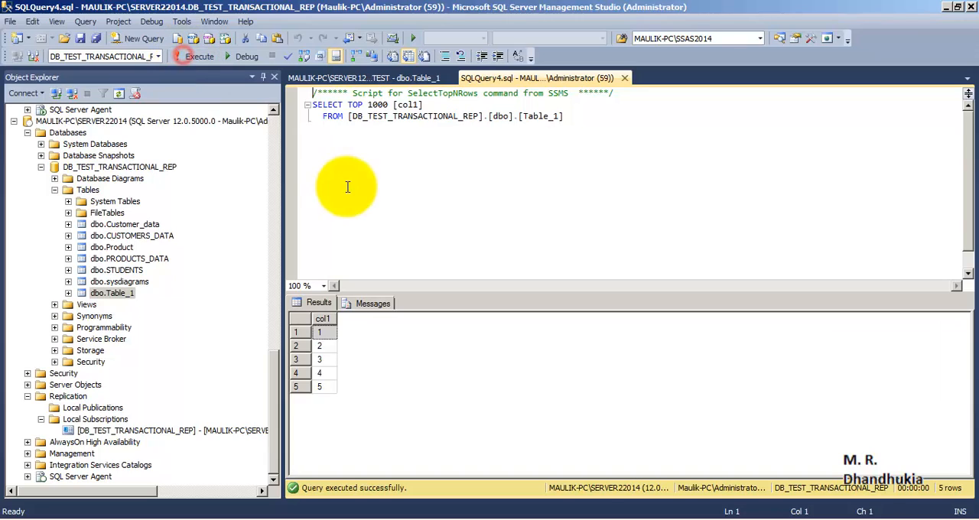
left_click(197, 55)
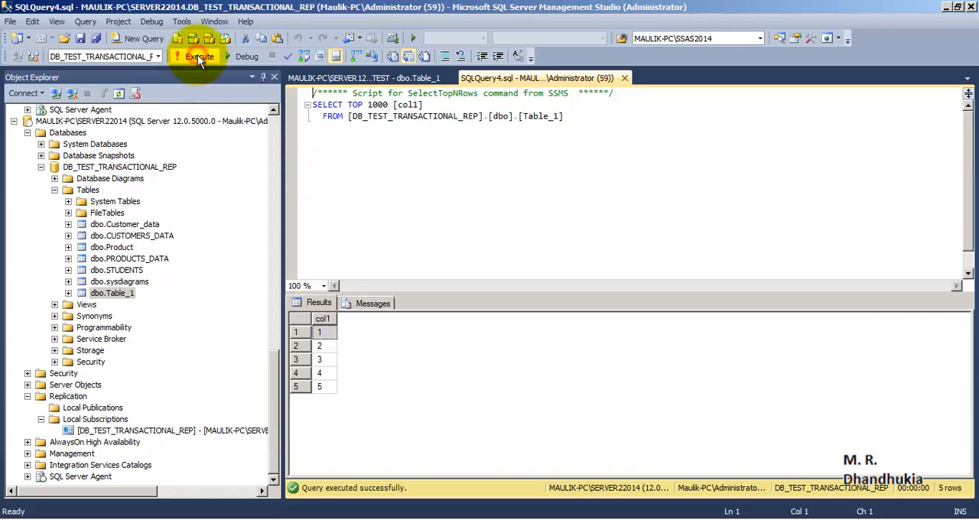
left_click(198, 55)
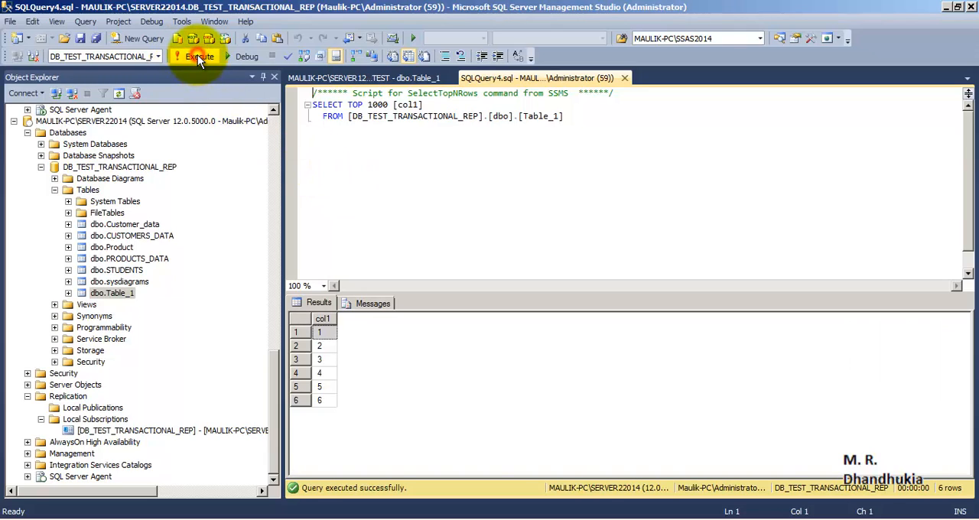
left_click(327, 403)
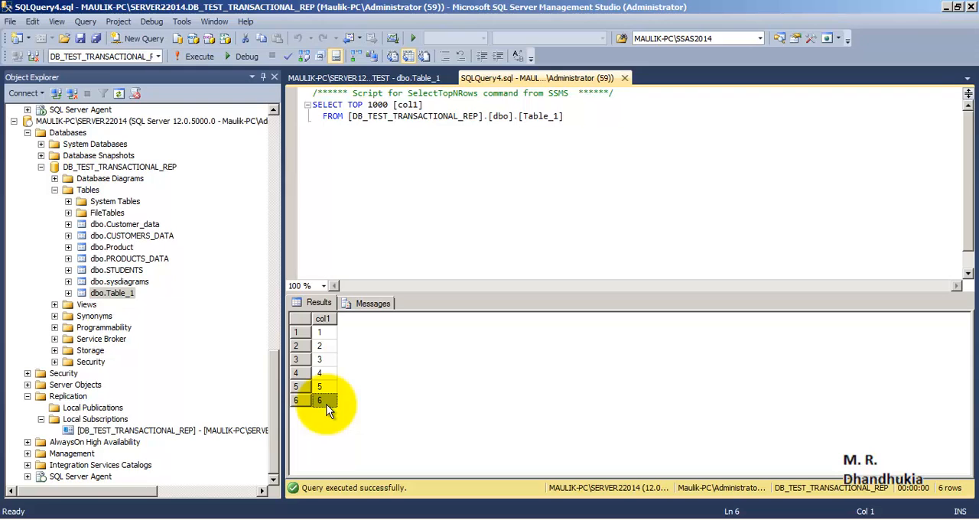
- Compare the row with value 6 in the publisher's Table_1 with the same row in the subscriber's query results
left_click(375, 78)
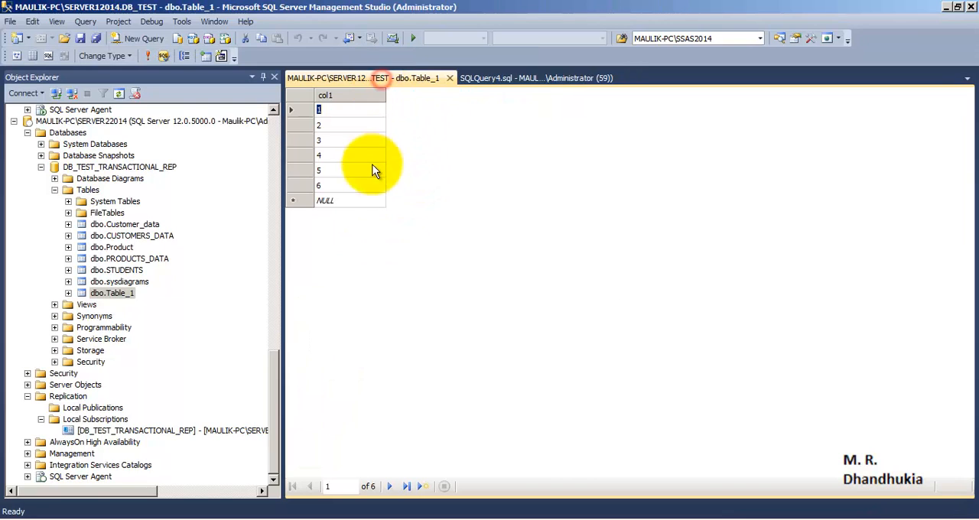
left_click(302, 186)
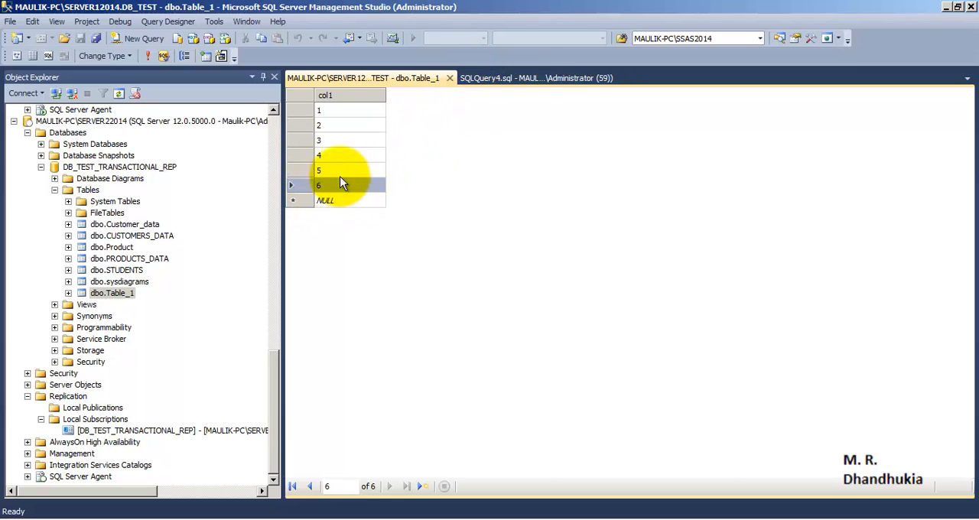
left_click(514, 80)
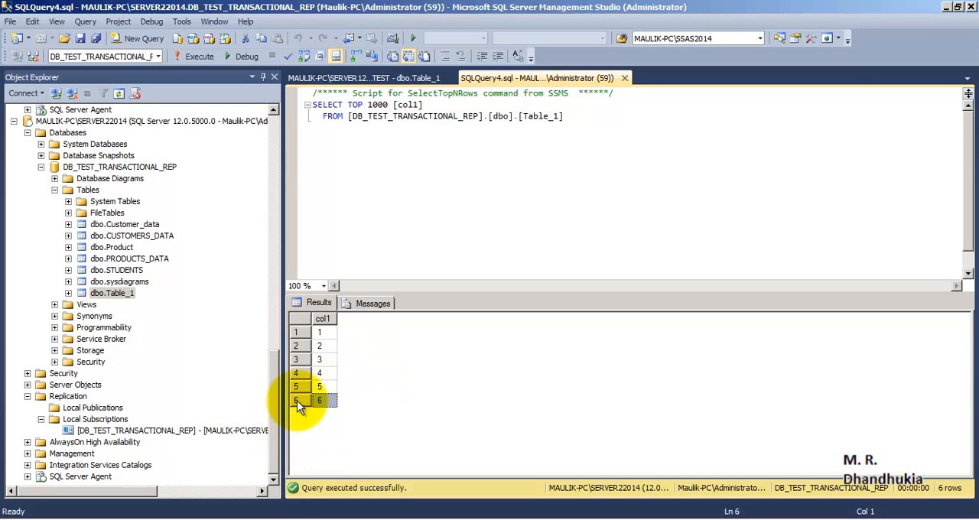
left_click(321, 400)
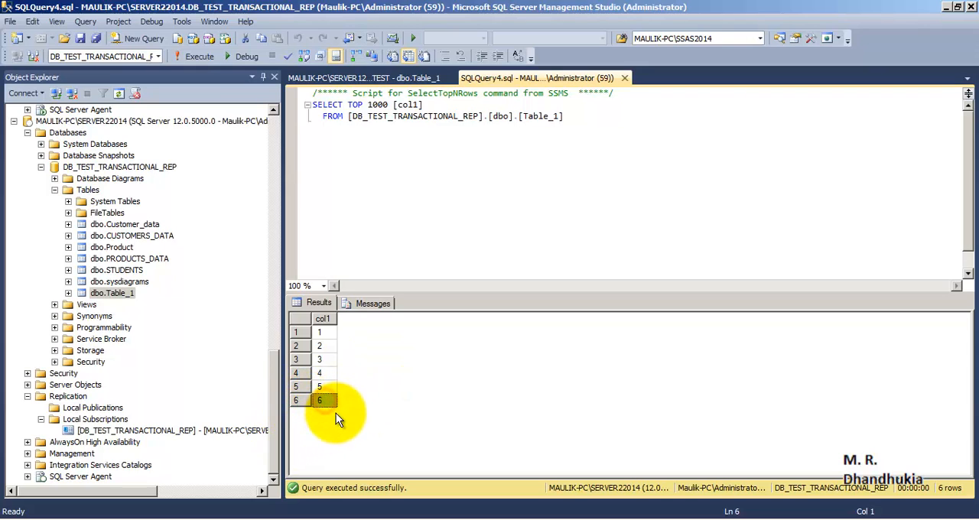
- Add a row with col1 value 7 to dbo.Table_1 in the publisher's DB_TEST database and rerun its grid query
left_click(354, 401)
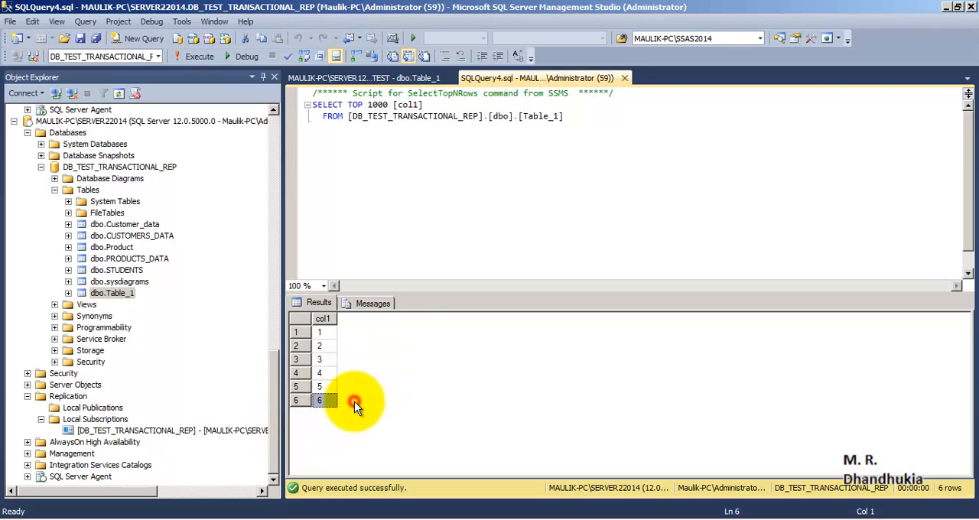
left_click(369, 77)
left_click(343, 198)
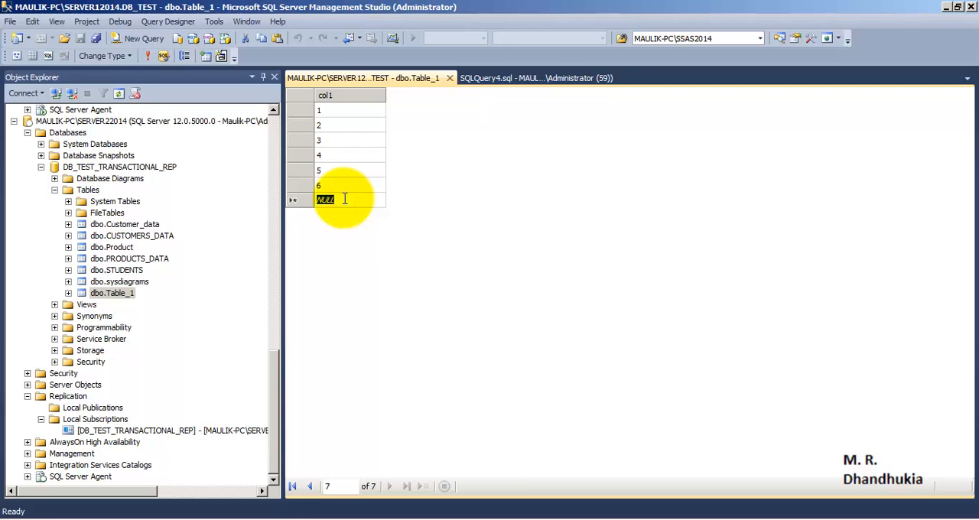
type("7")
left_click(332, 183)
left_click(147, 56)
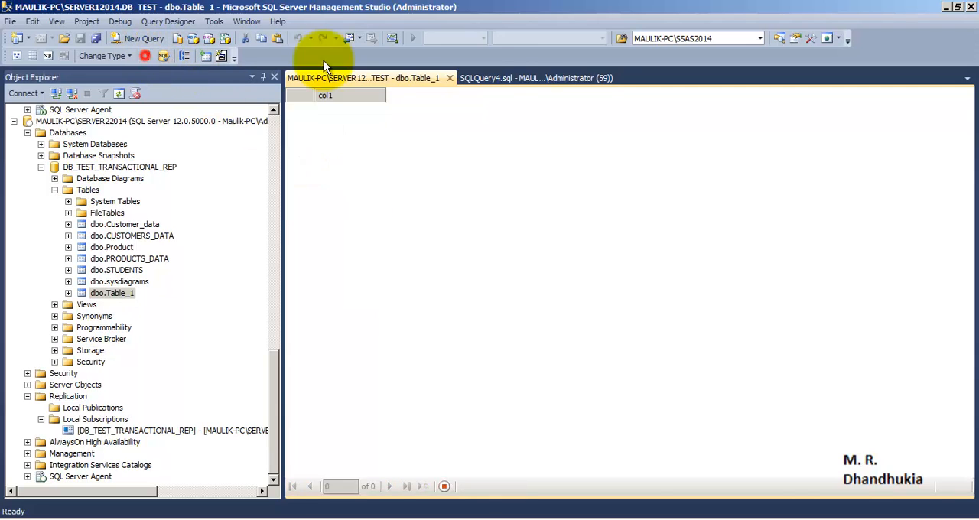
- Rerun the SELECT query on the subscriber's Table_1 and check the results for the row with value 7
left_click(501, 77)
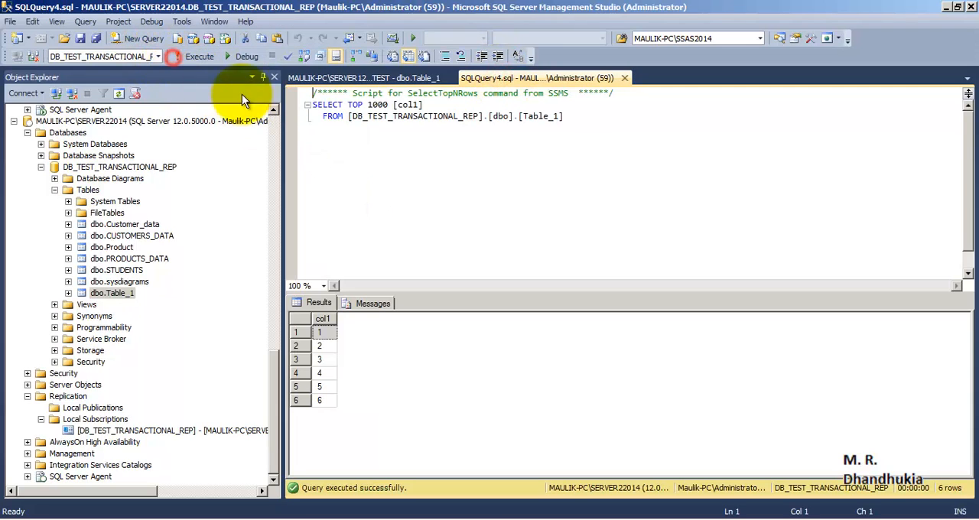
left_click(184, 58)
left_click(184, 58)
left_click(183, 58)
left_click(184, 58)
left_click(184, 58)
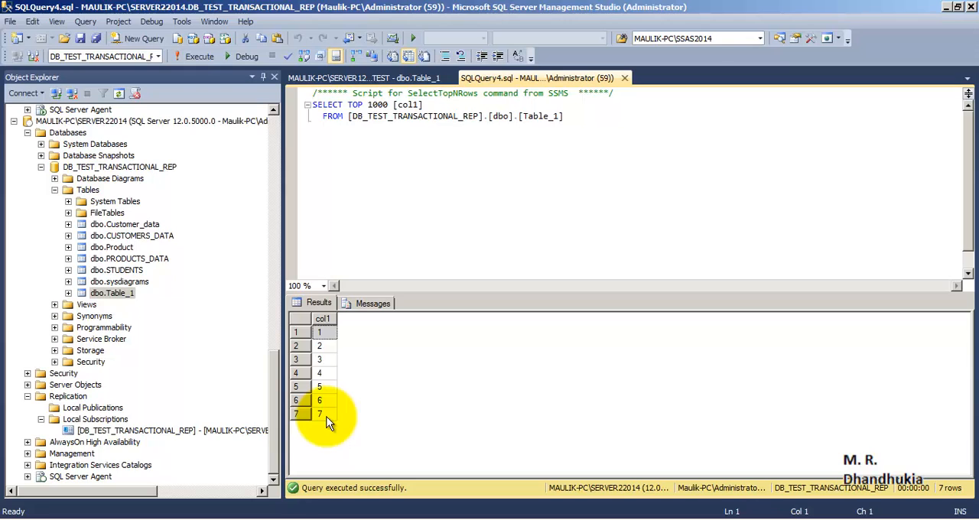
left_click(320, 413)
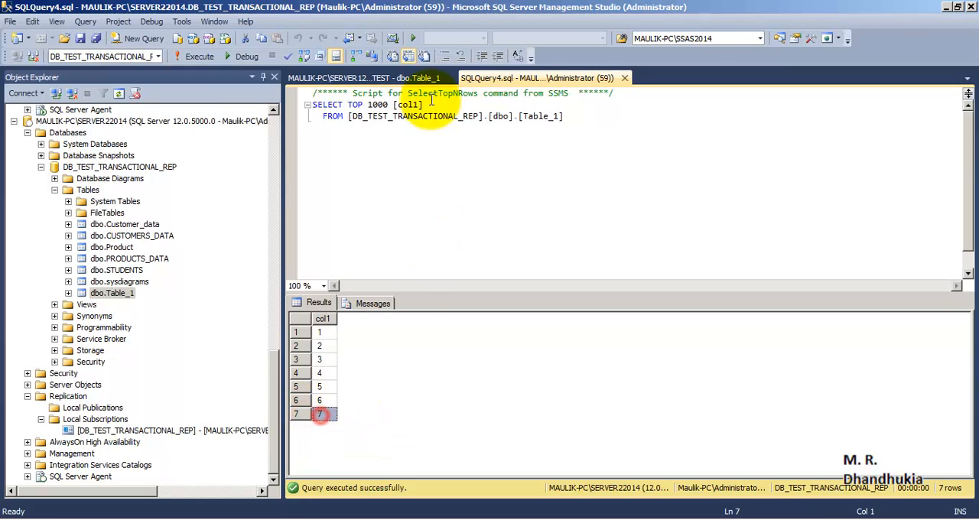
- Add three rows with col1 values 8, 9 and 10 to the publisher's dbo.Table_1
left_click(361, 78)
left_click(342, 217)
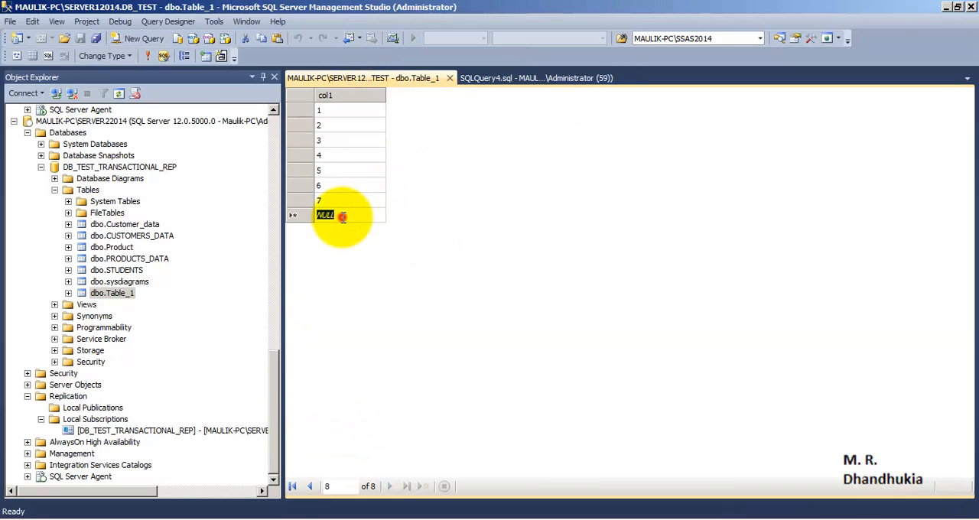
type("8")
left_click(348, 229)
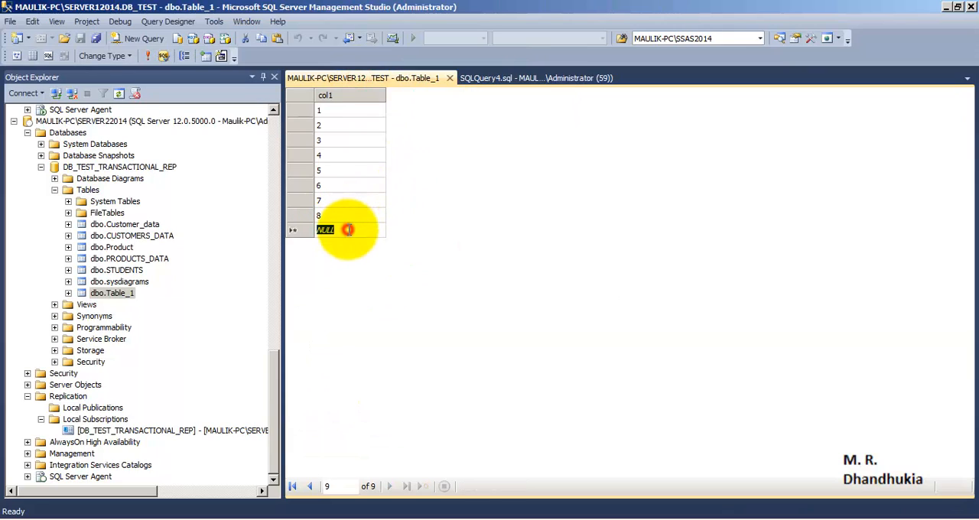
type("9")
left_click(352, 245)
type("1")
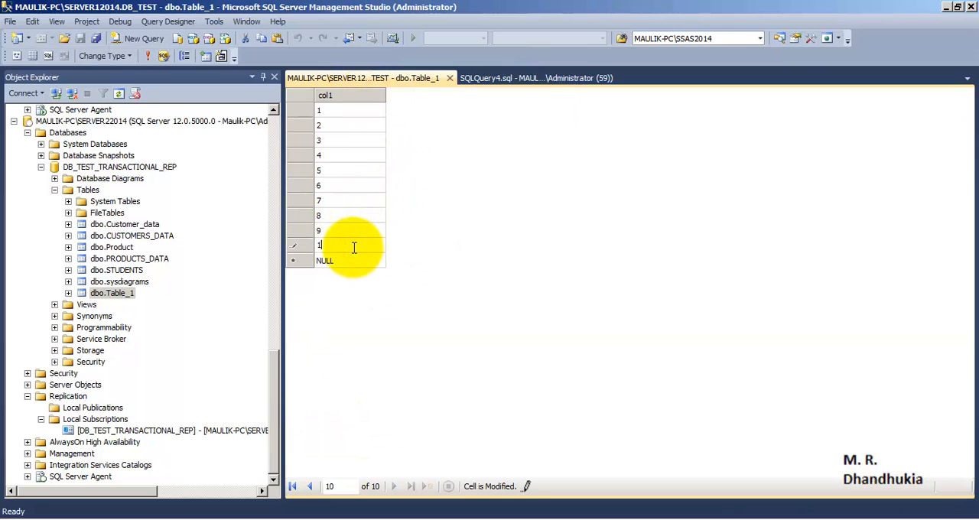
type("0")
left_click(337, 199)
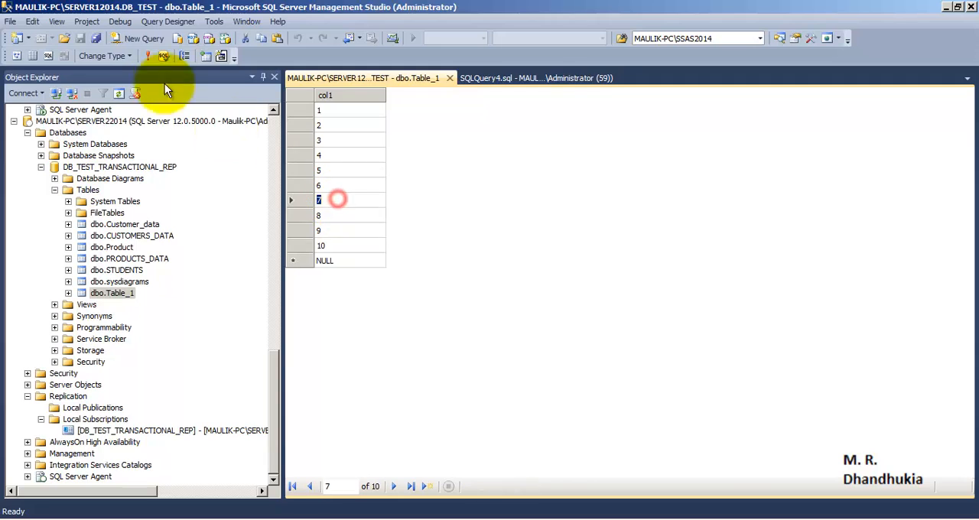
- Rerun the subscriber's Table_1 query and check the results for the rows with values 8, 9 and 10
left_click(470, 78)
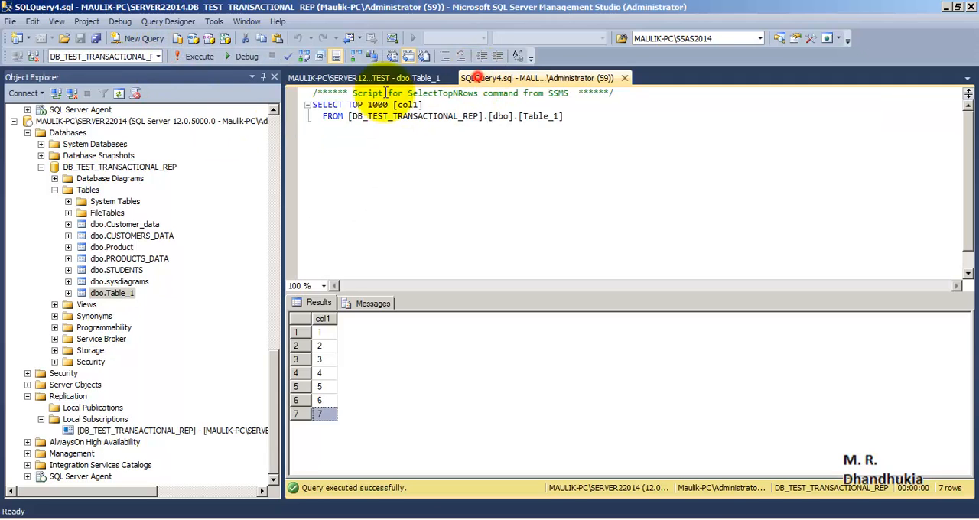
left_click(192, 56)
left_click(192, 55)
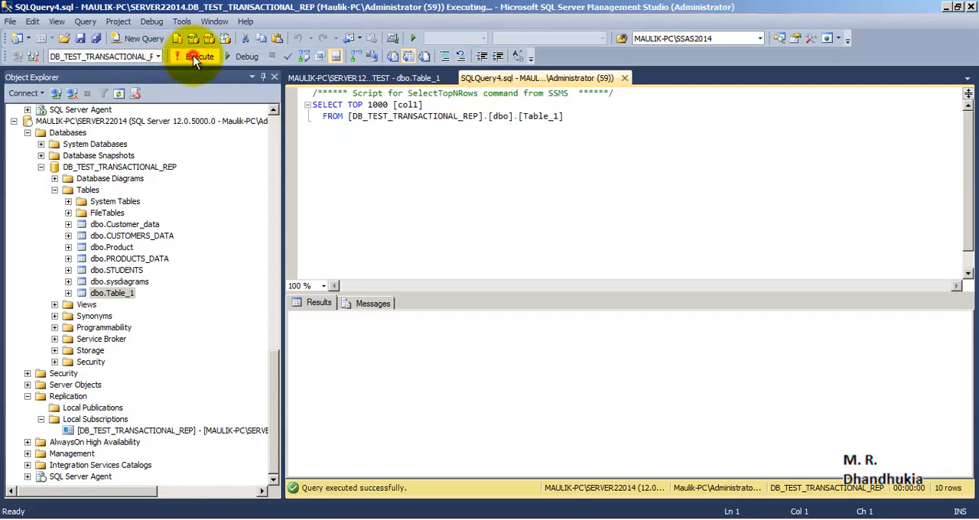
left_click(322, 454)
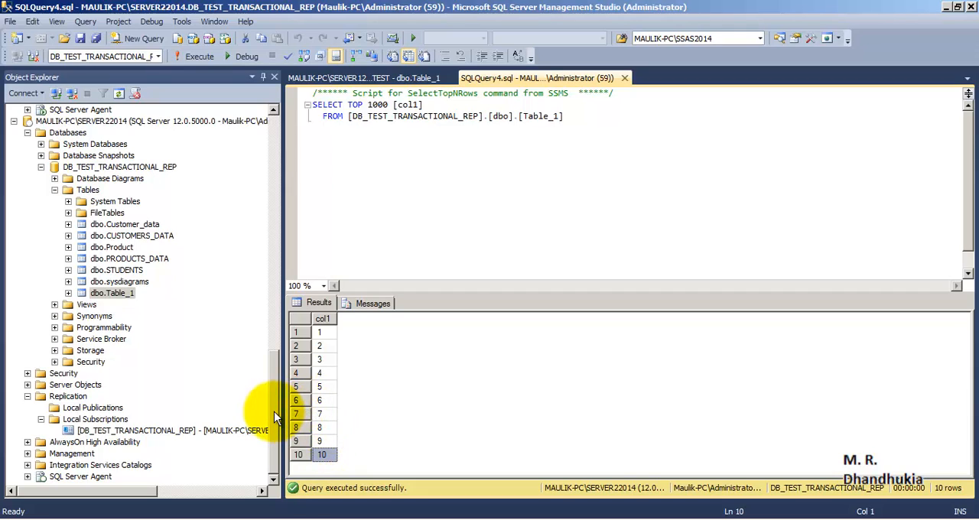
- Collapse the Databases folders of both servers, SERVER22014's Replication folder and SERVER12014's Local Publications folder in the object tree
left_click_drag(272, 412, 273, 163)
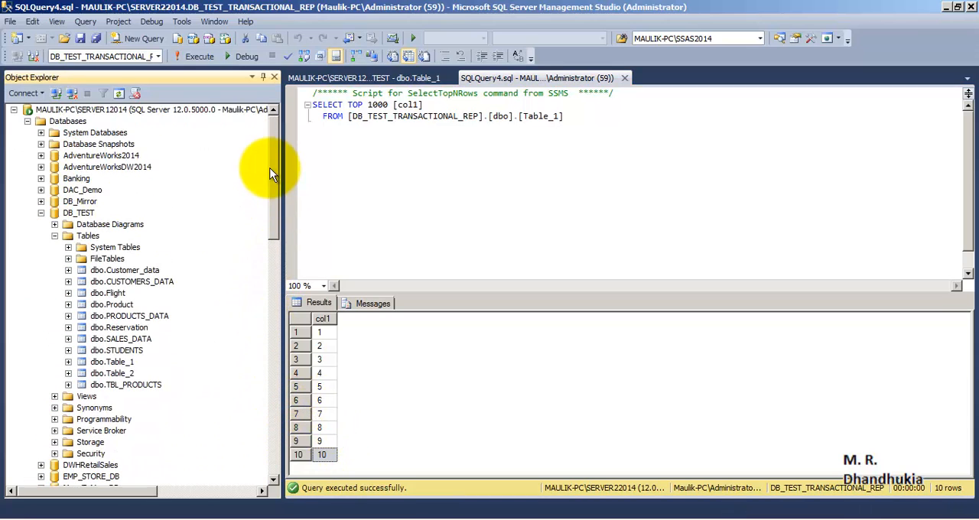
left_click(41, 214)
left_click(27, 121)
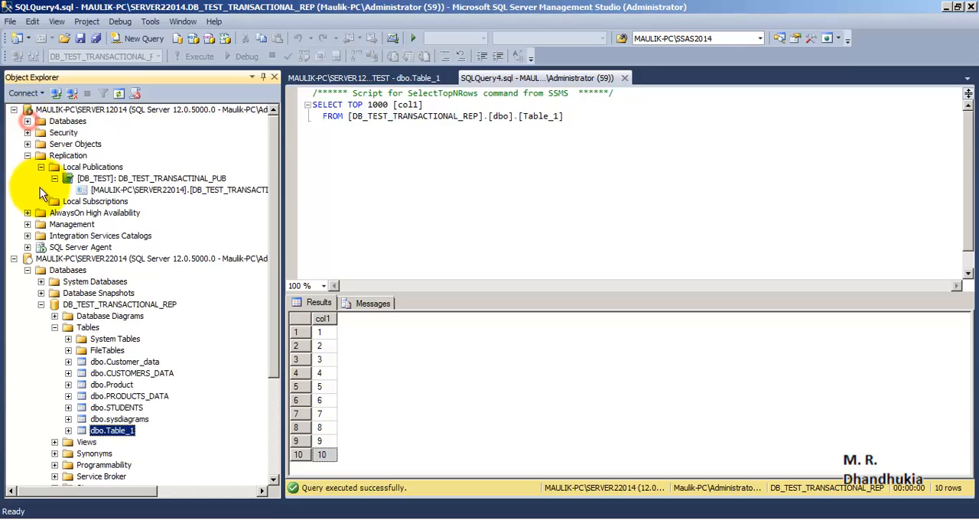
left_click(40, 304)
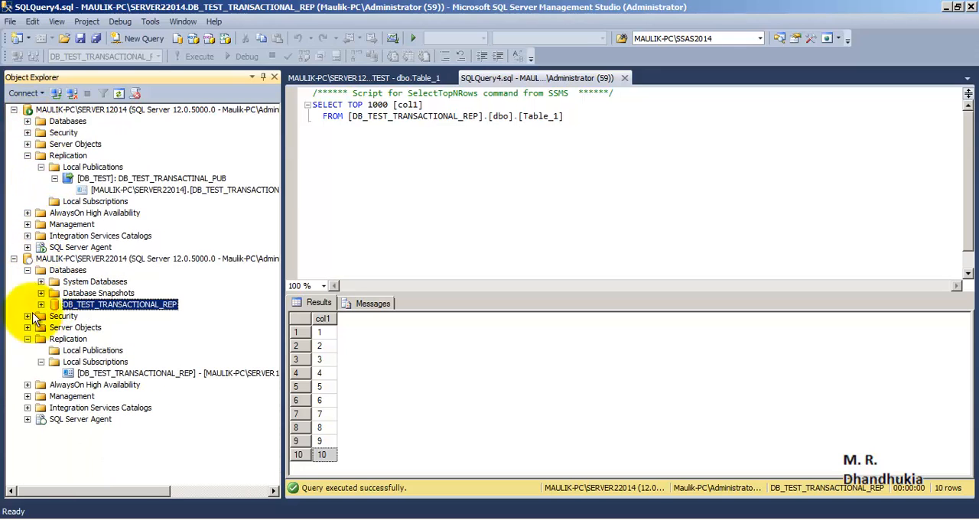
left_click(40, 361)
left_click(27, 339)
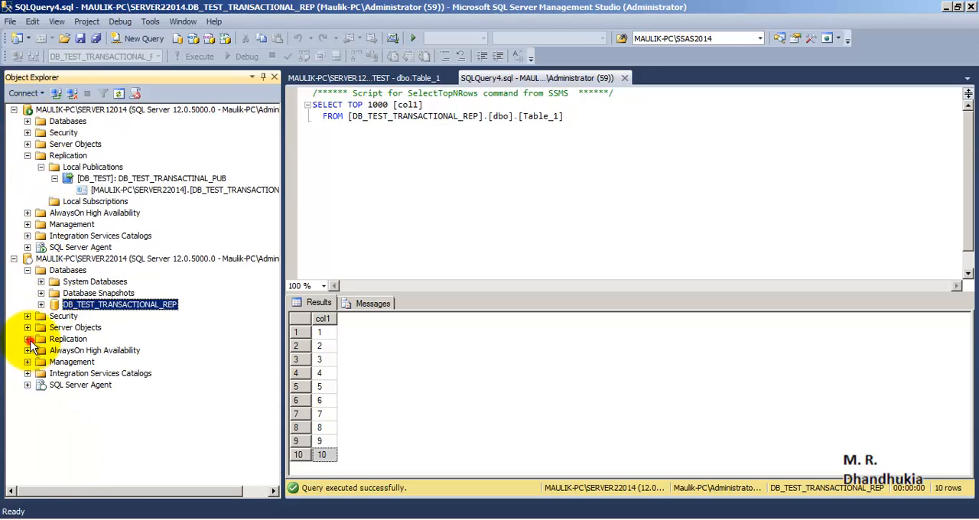
left_click(27, 270)
left_click(41, 167)
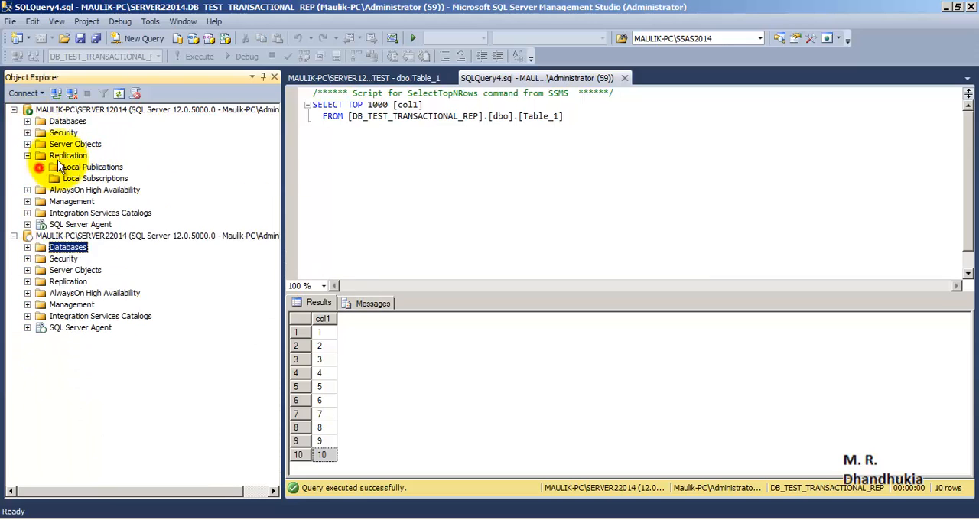
- Launch Replication Monitor from SERVER12014's Replication folder and examine the subscription status of the publisher and its DB_TEST publication
right_click(67, 155)
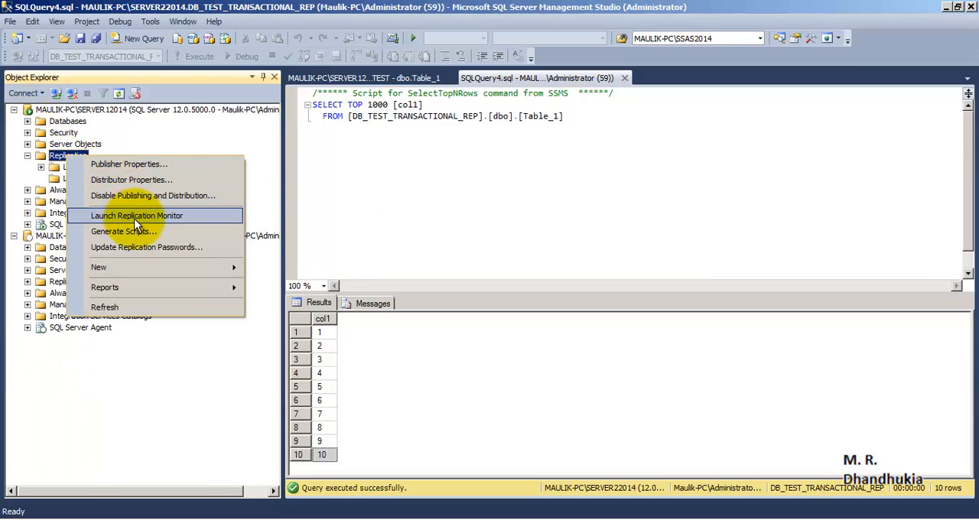
left_click(136, 217)
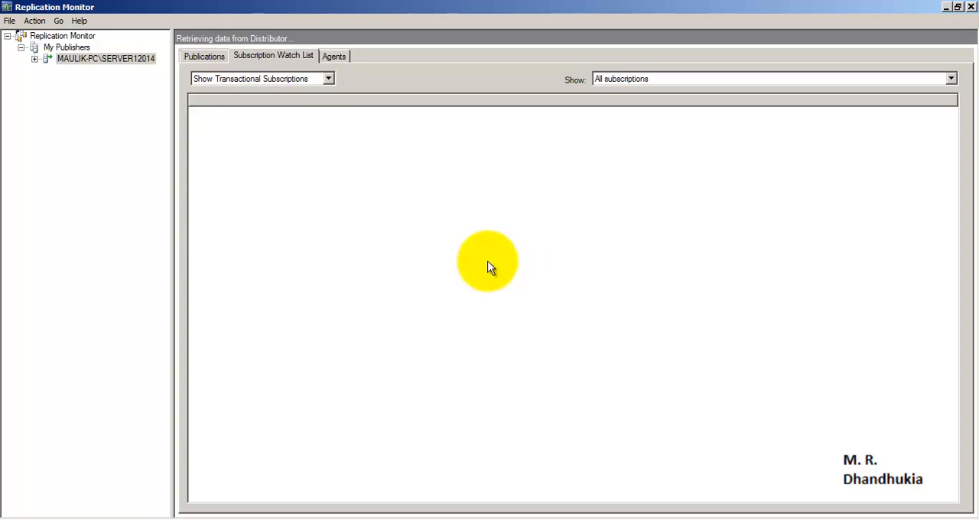
left_click(34, 59)
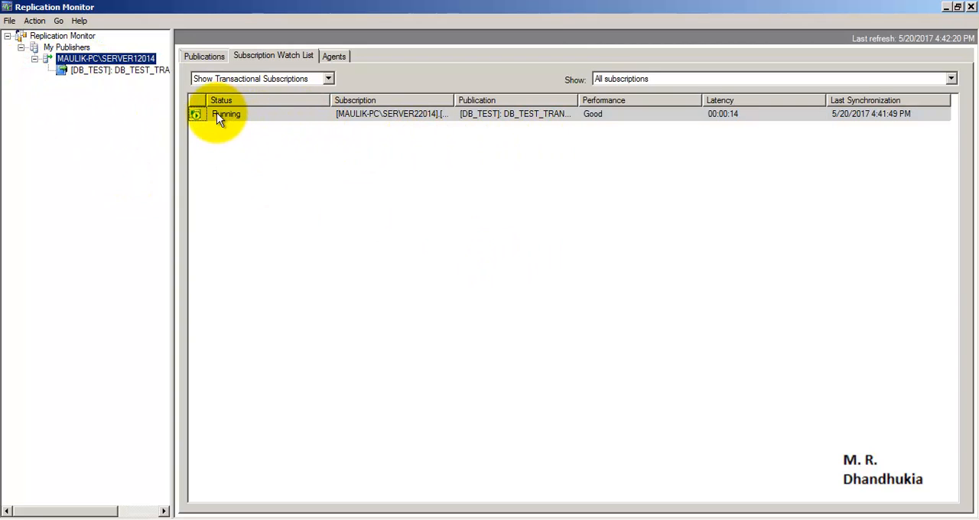
left_click(151, 70)
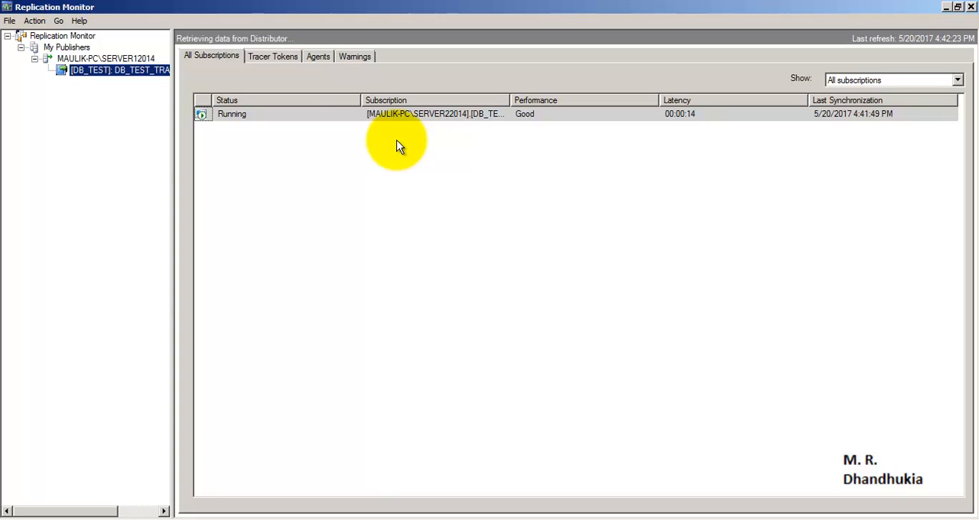
left_click(100, 59)
left_click(114, 71)
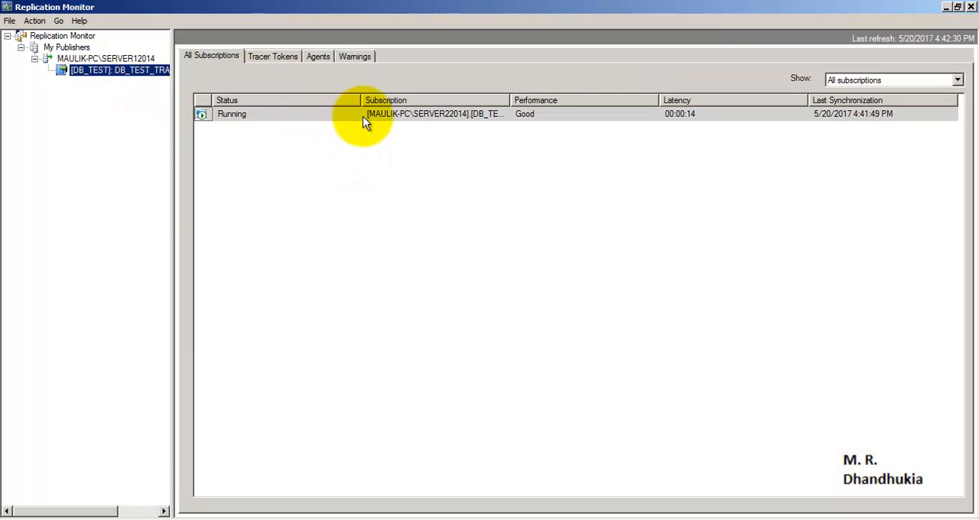
- List the DB_TEST publication's agents and examine the Snapshot Agent's session history and its latest action message
left_click(319, 57)
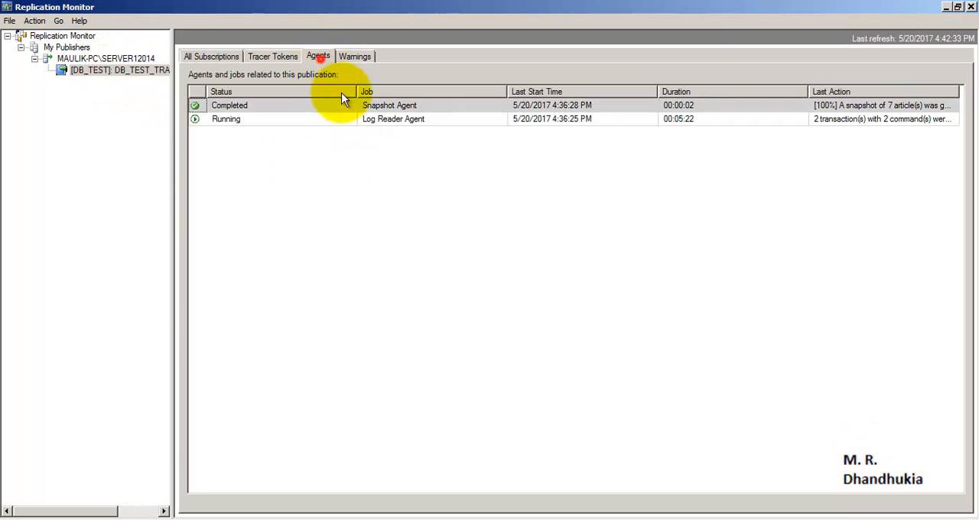
left_click(403, 108)
left_click(444, 107)
double_click(444, 107)
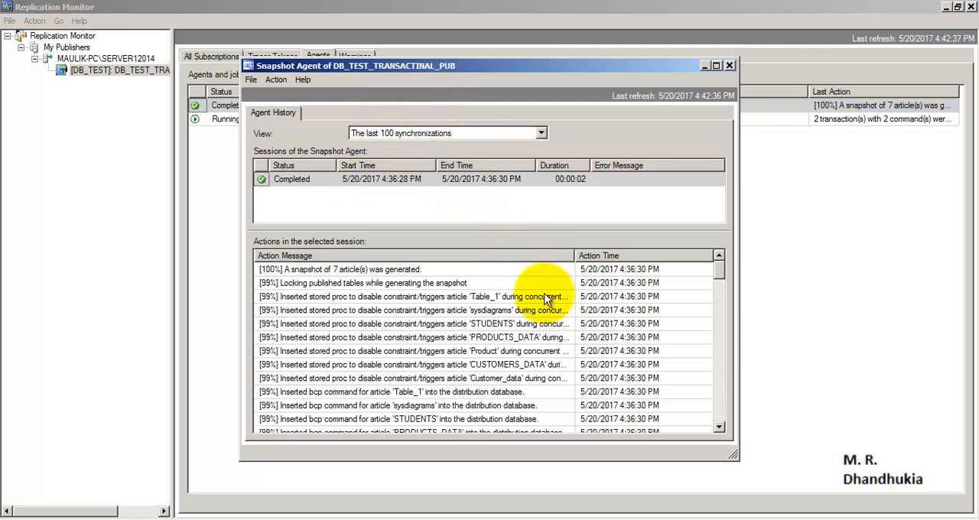
left_click(392, 267)
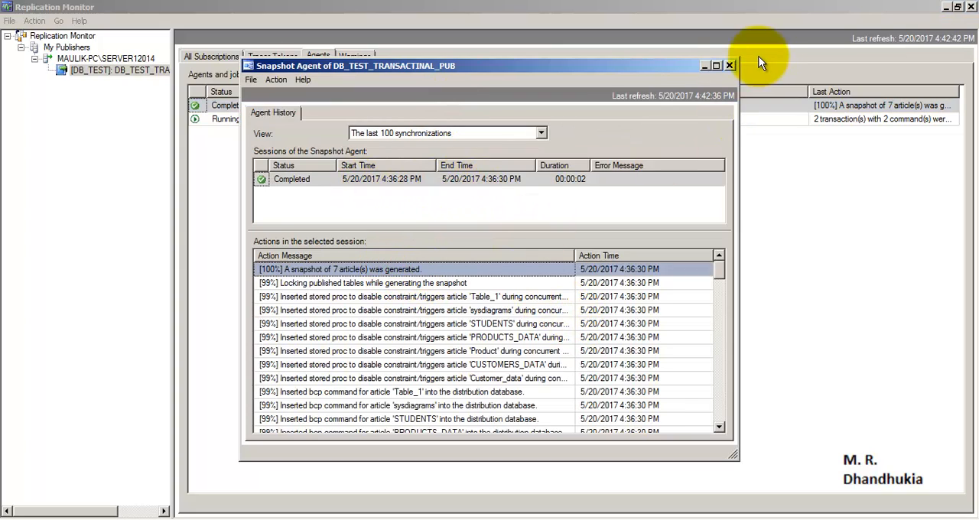
left_click(728, 65)
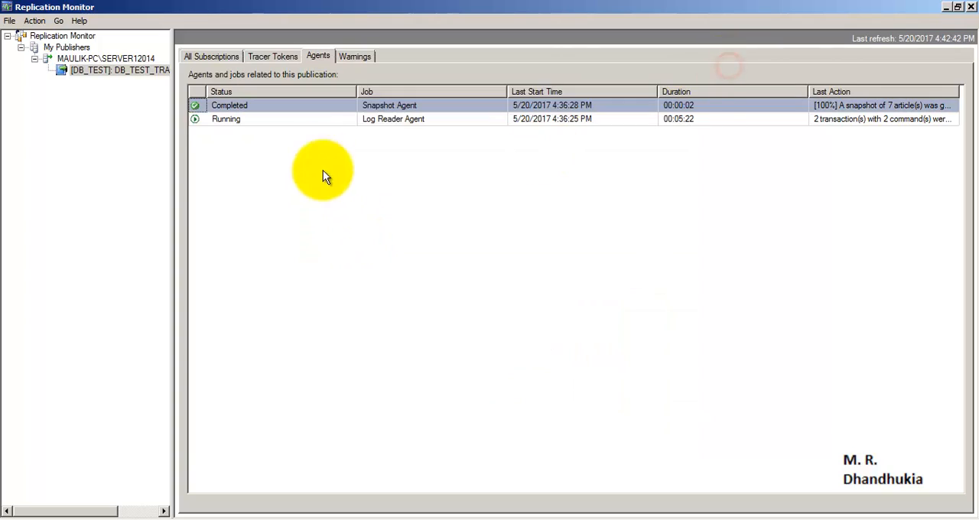
- Compare the statuses of the Log Reader Agent and Snapshot Agent, and recheck the Snapshot Agent's history
left_click(421, 120)
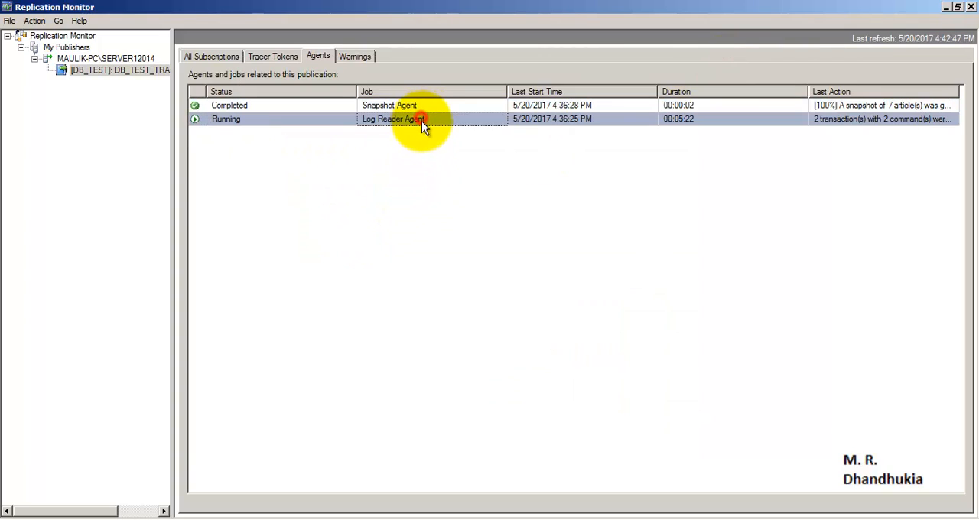
left_click(235, 105)
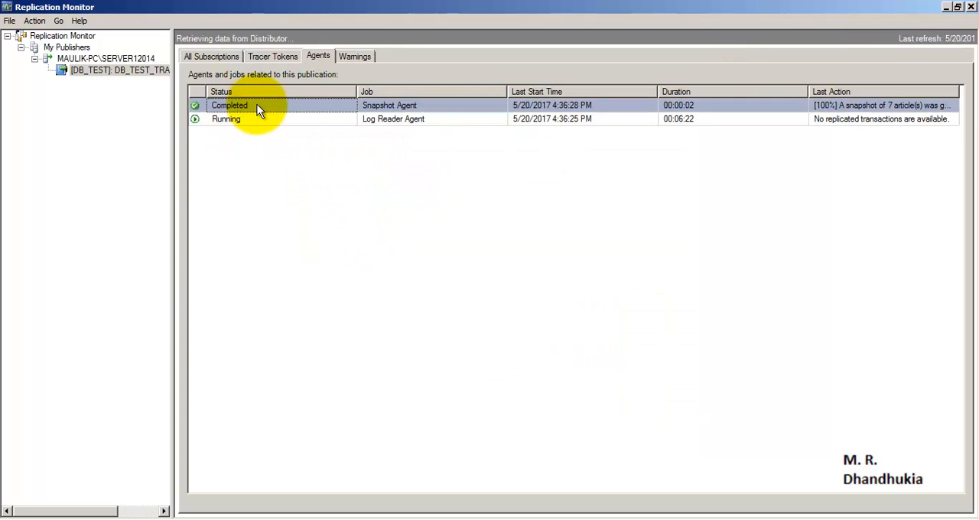
double_click(257, 105)
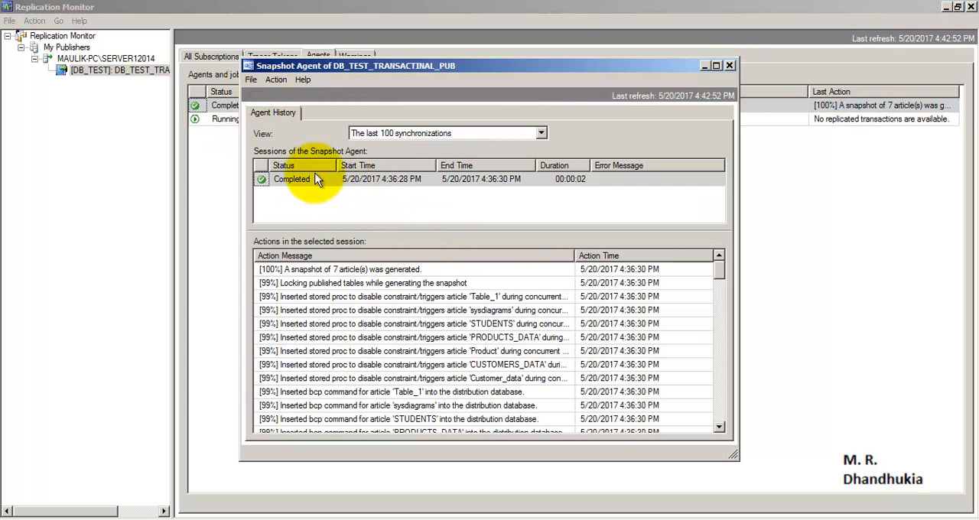
left_click(730, 65)
- Examine the Log Reader Agent's history, including its session status, duration and action messages, and reopen it for a second check
double_click(266, 117)
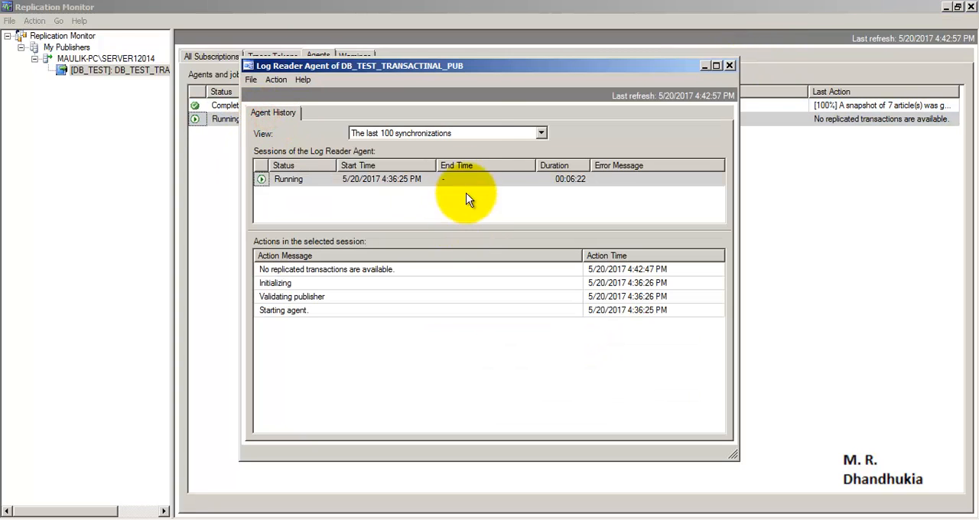
left_click_drag(446, 67, 499, 91)
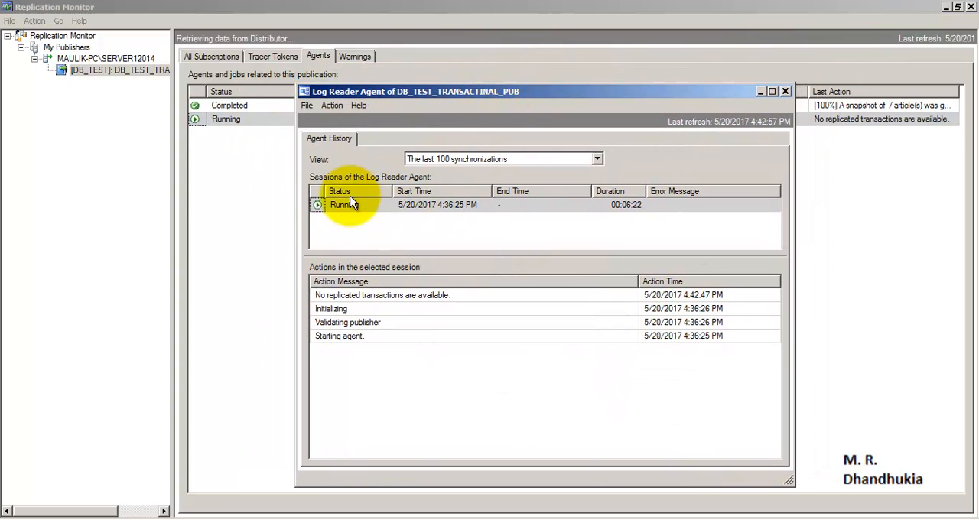
left_click_drag(416, 93, 491, 76)
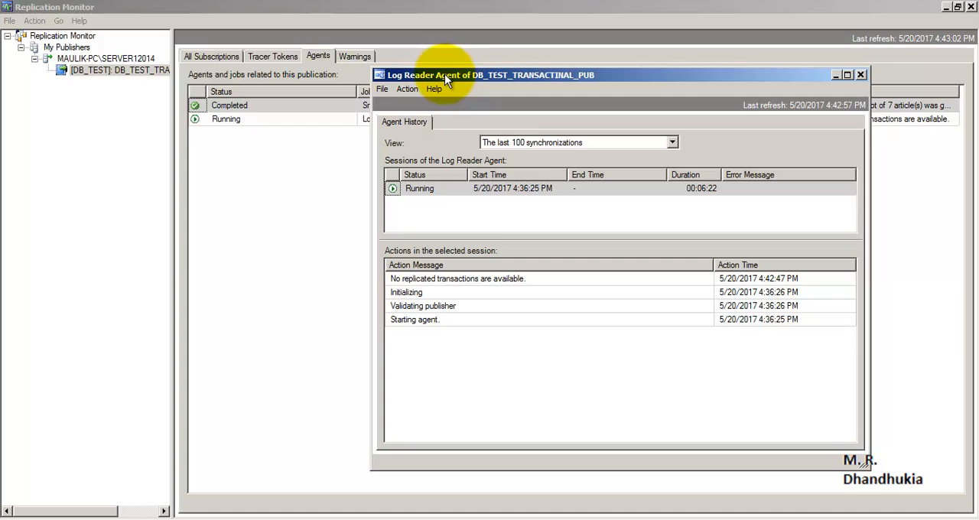
left_click_drag(445, 76, 332, 44)
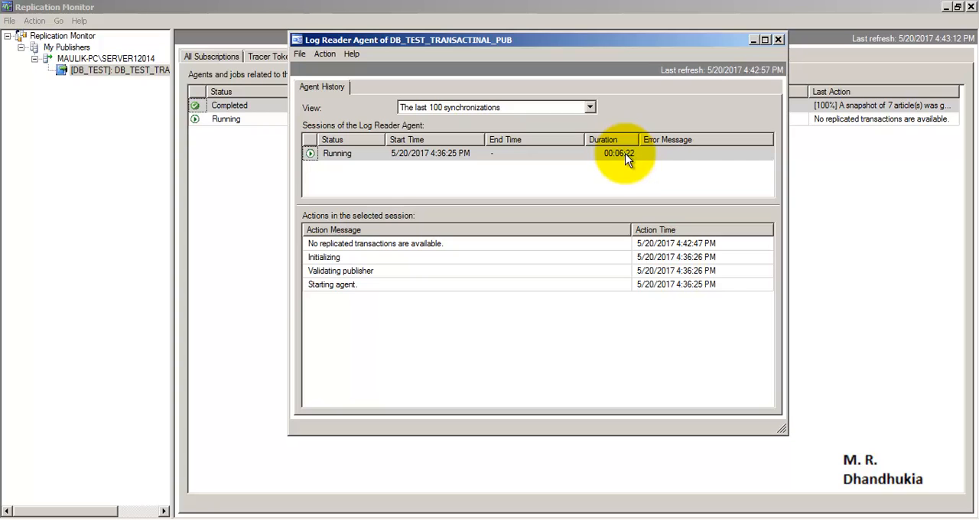
left_click(777, 41)
double_click(321, 119)
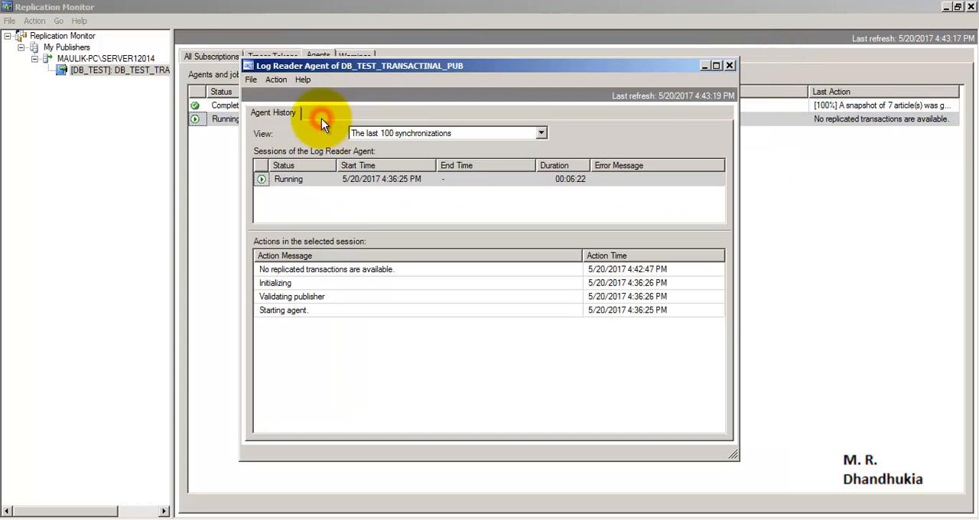
- Review the action messages in the Log Reader Agent's session, close its history, and return to the publication's agent list
left_click(409, 269)
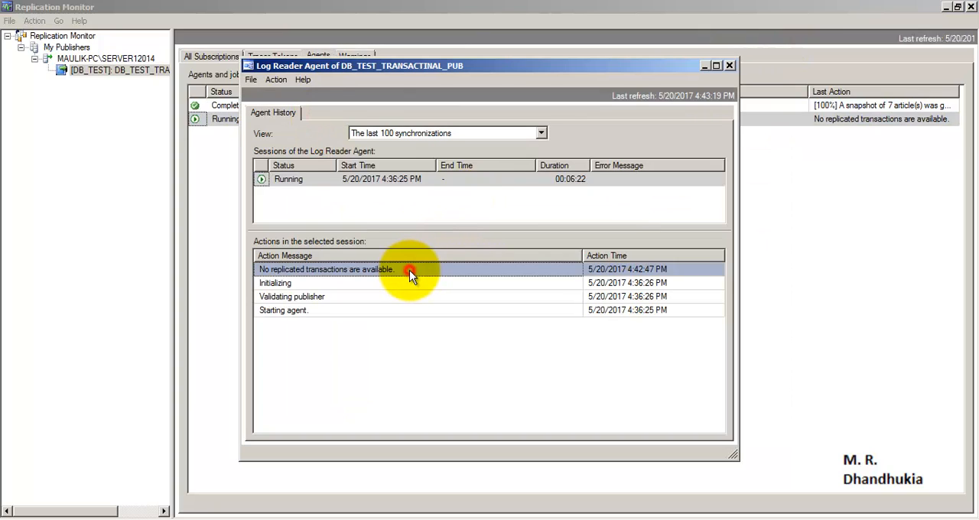
left_click(411, 283)
left_click(412, 297)
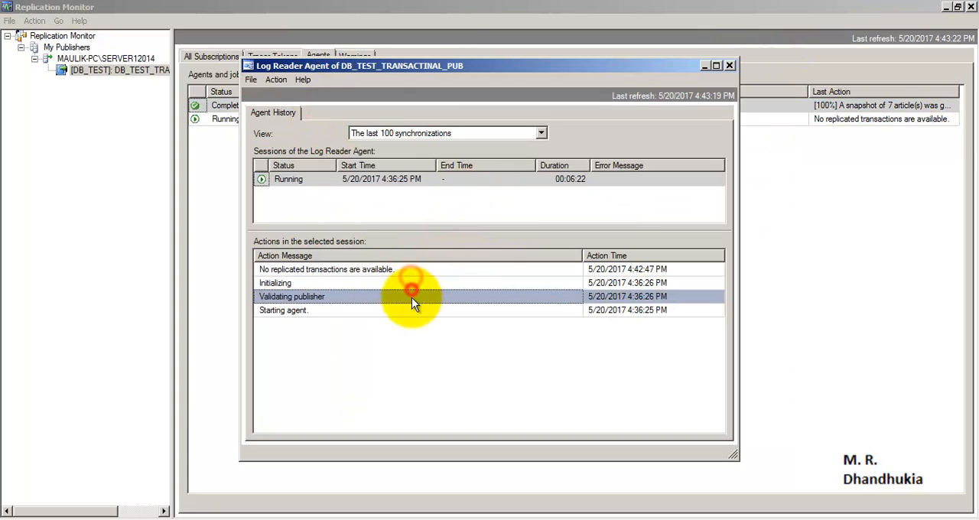
left_click(732, 65)
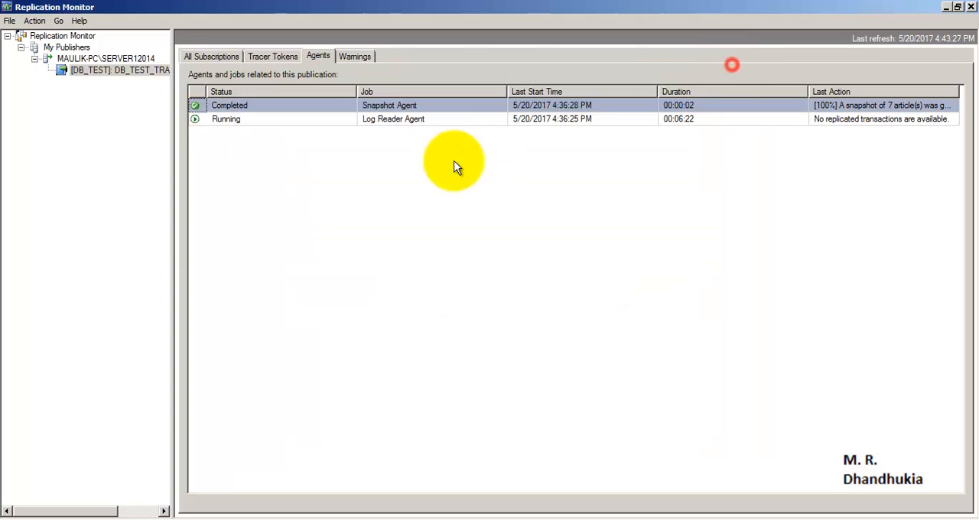
left_click(377, 120)
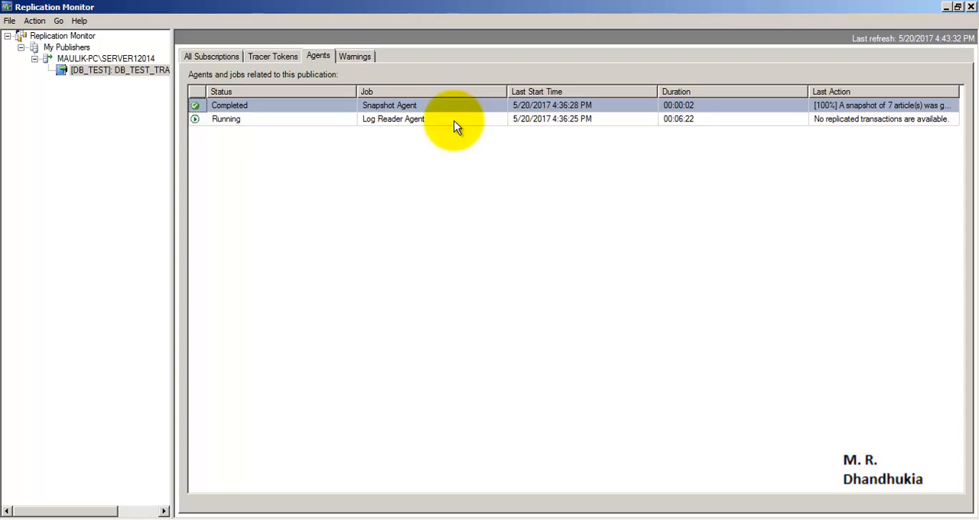
- Open the details of the SERVER22014 subscription and examine its Publisher To Distributor History
left_click(209, 57)
double_click(365, 114)
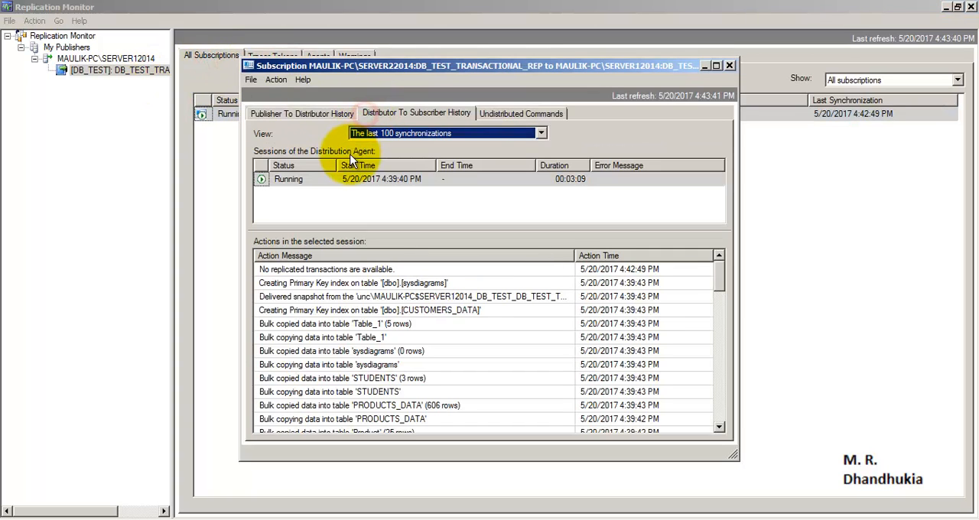
left_click(310, 112)
left_click(297, 191)
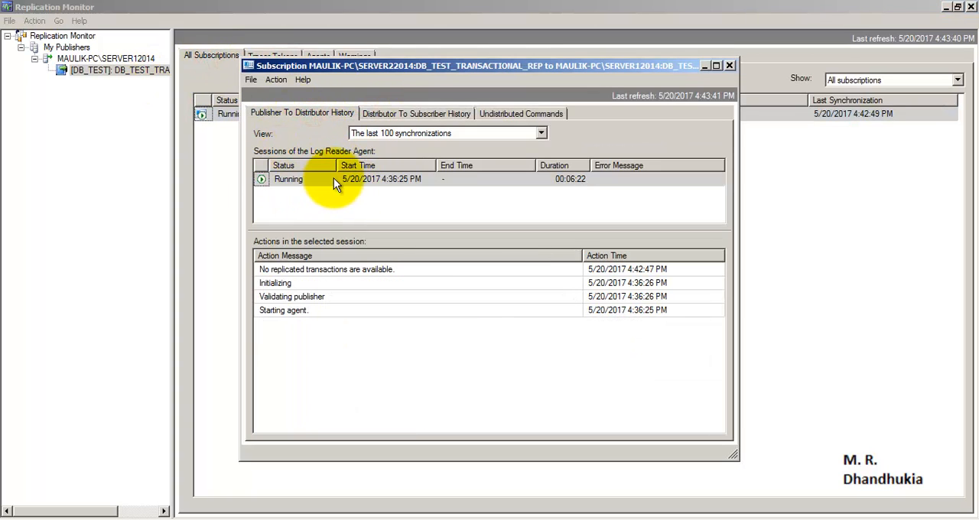
left_click(304, 185)
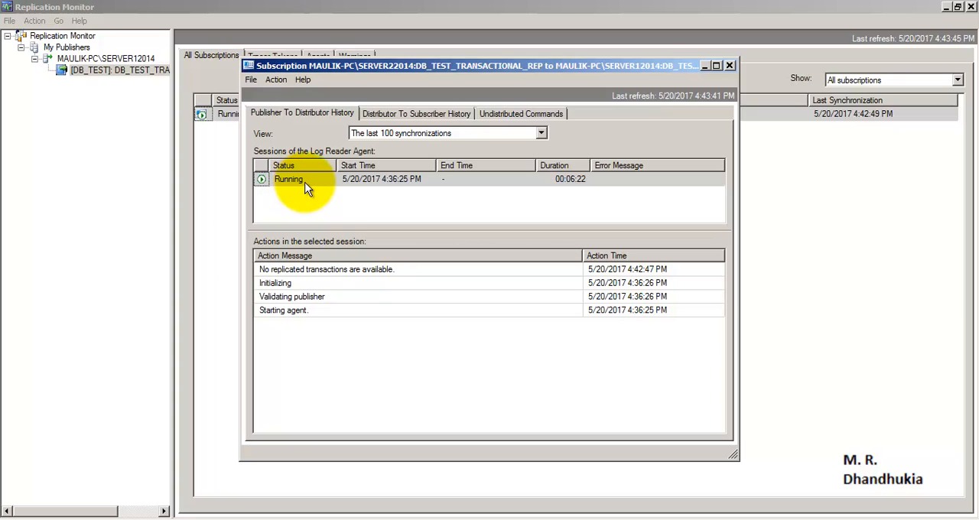
- Examine the subscription's Distributor To Subscriber History, including the Distribution Agent session and its action messages, and close the details
left_click(390, 112)
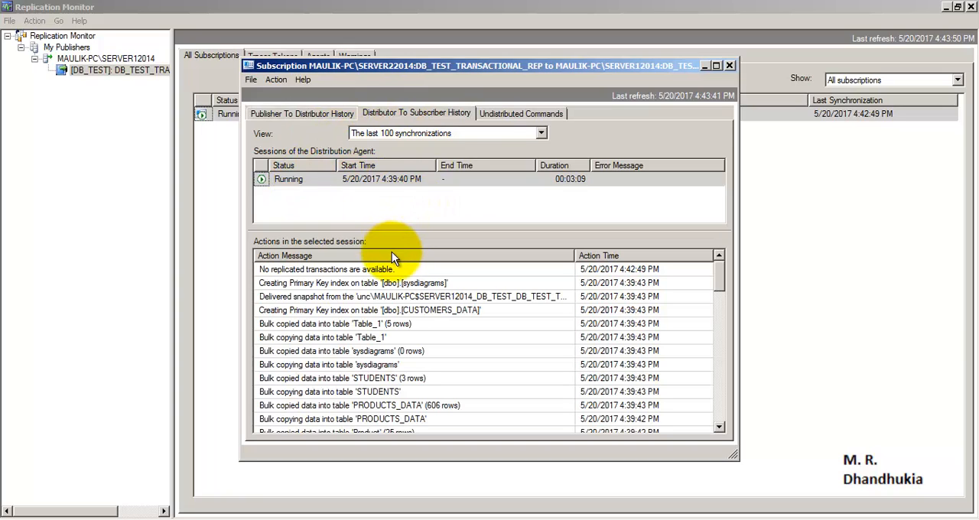
left_click(312, 179)
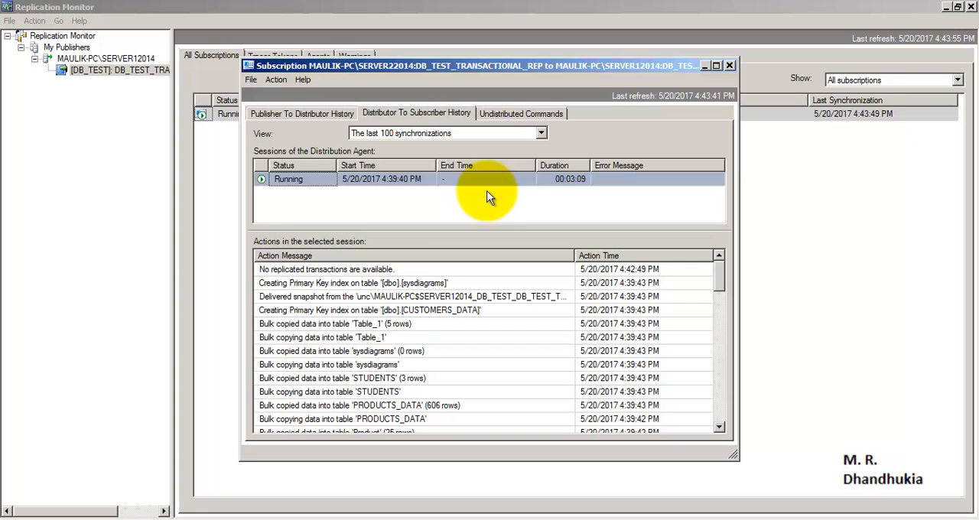
left_click_drag(718, 285, 749, 256)
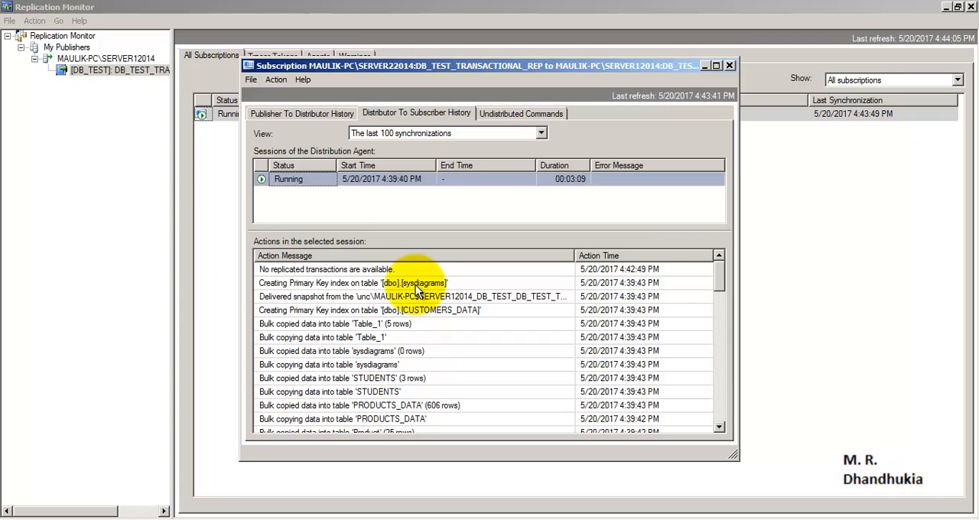
left_click(729, 66)
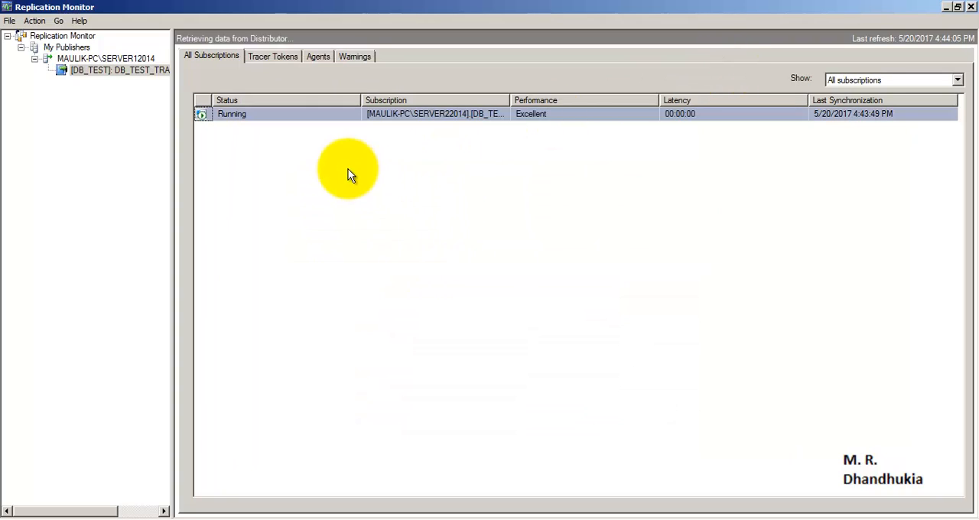
- Insert two tracer tokens into the DB_TEST publication one after the other, checking the SERVER22014 subscription's latency for each
left_click(269, 54)
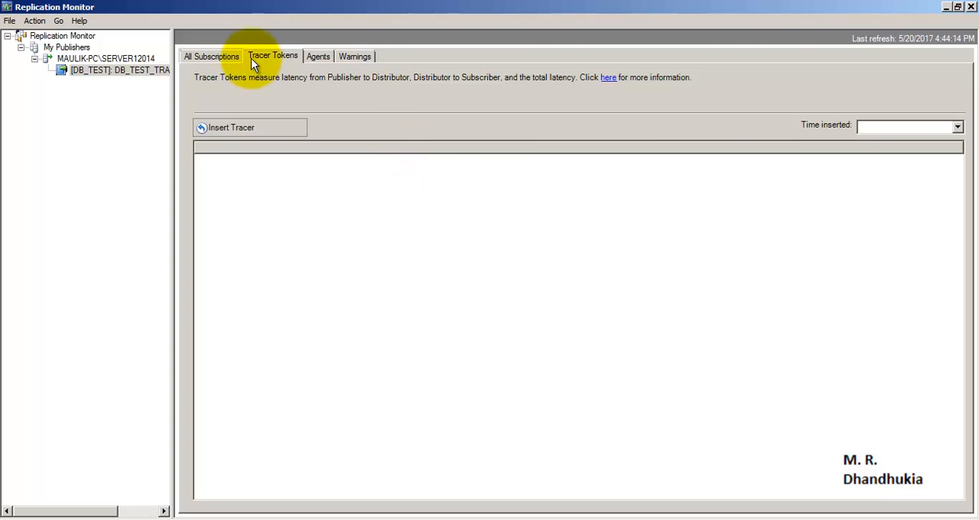
left_click(245, 130)
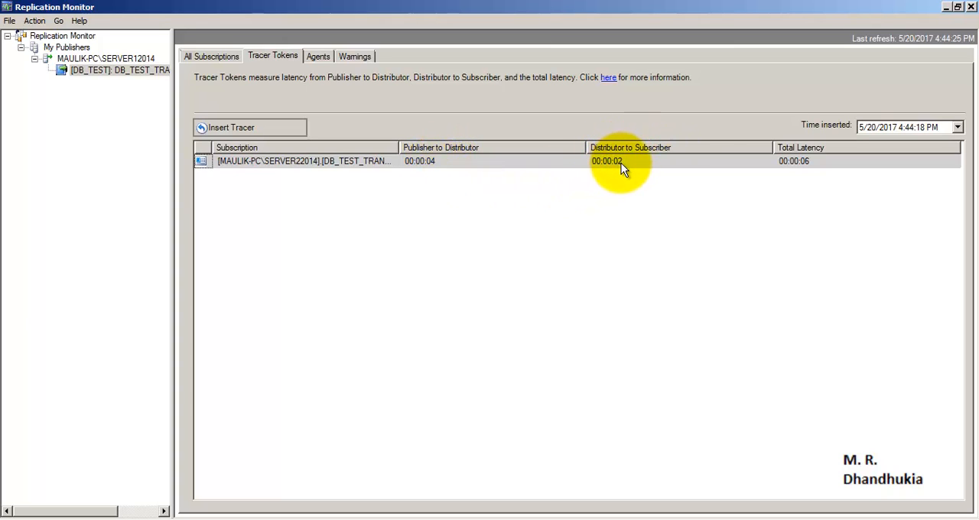
left_click(265, 125)
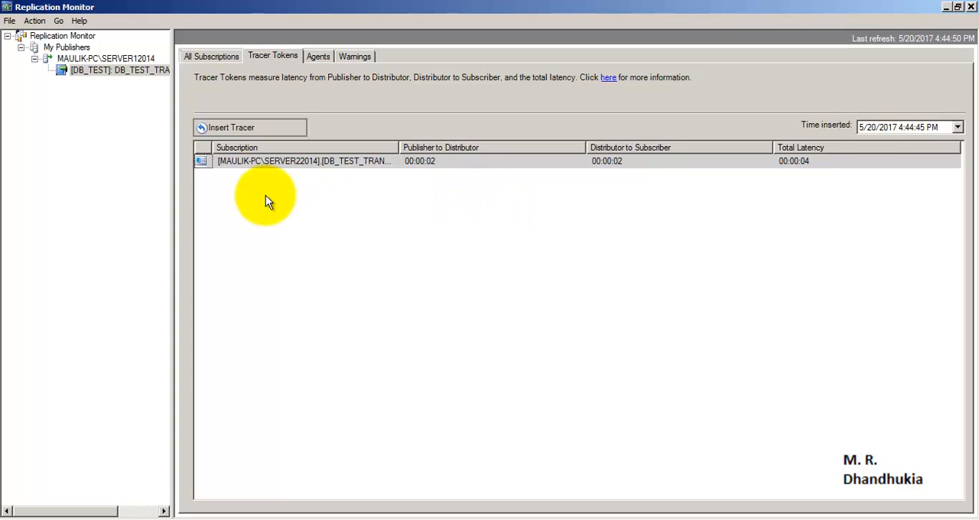
left_click(269, 160)
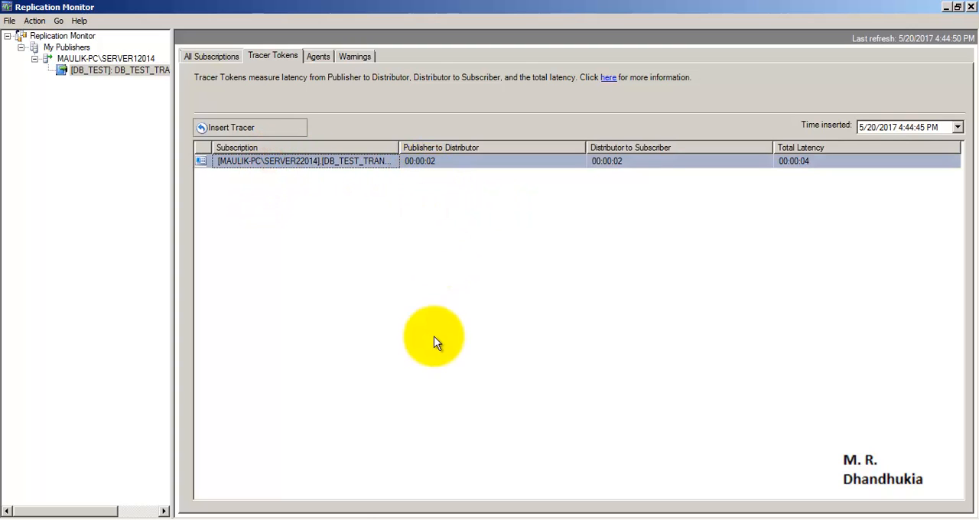
- Switch to SQL Server Management Studio and return to the Table_1 query on DB_TEST_TRANSACTIONAL_REP
left_click(287, 519)
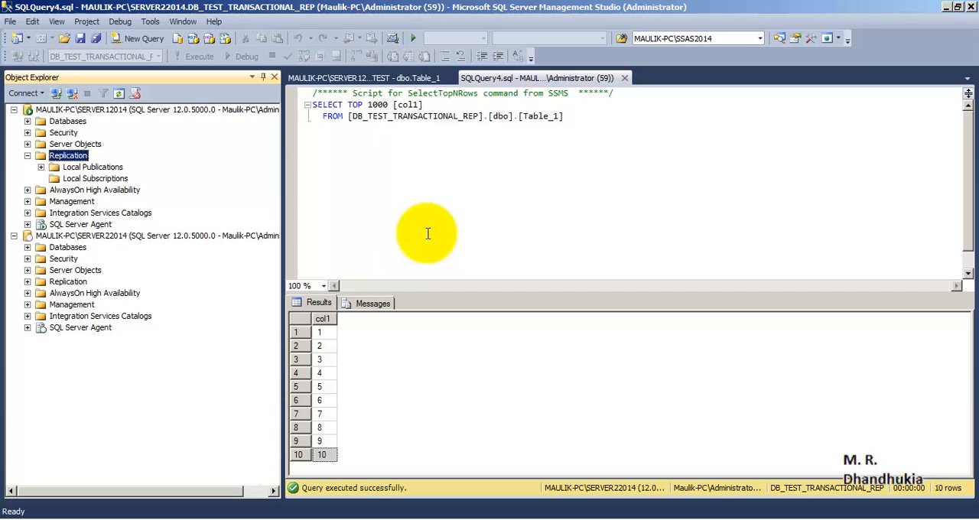
left_click(611, 131)
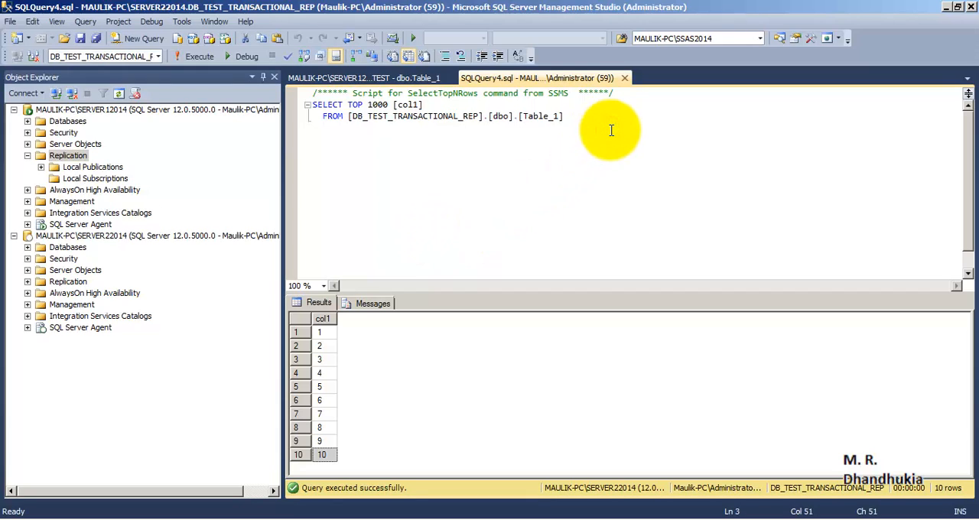